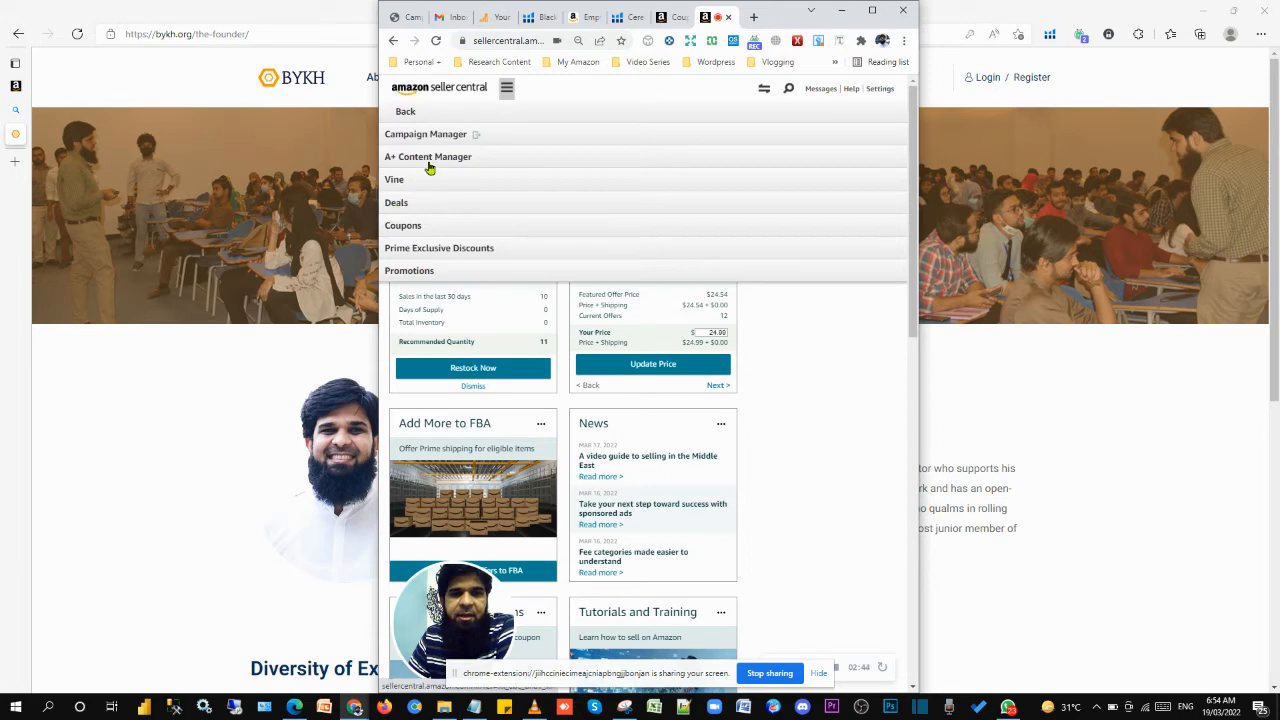
Create a new coupon with the 7 Inch Steel Cow Bell, found by searching for "bell", as its participating product.
click(414, 228)
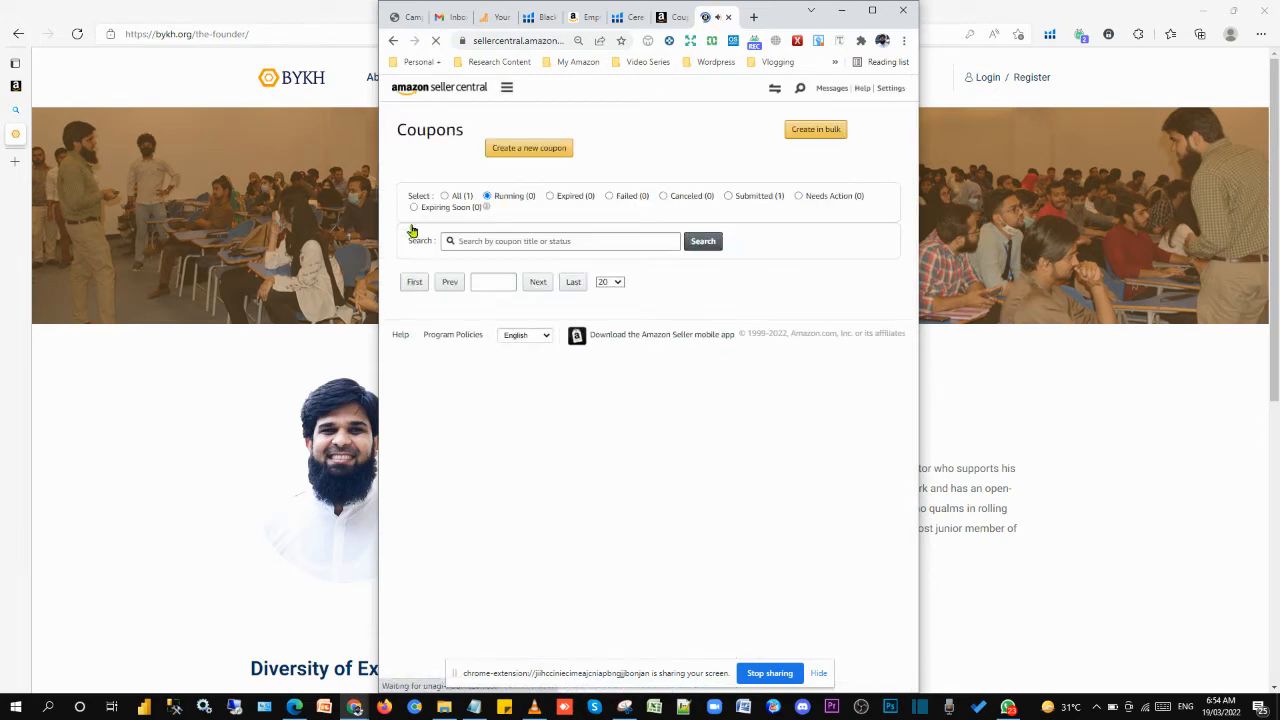
click(553, 157)
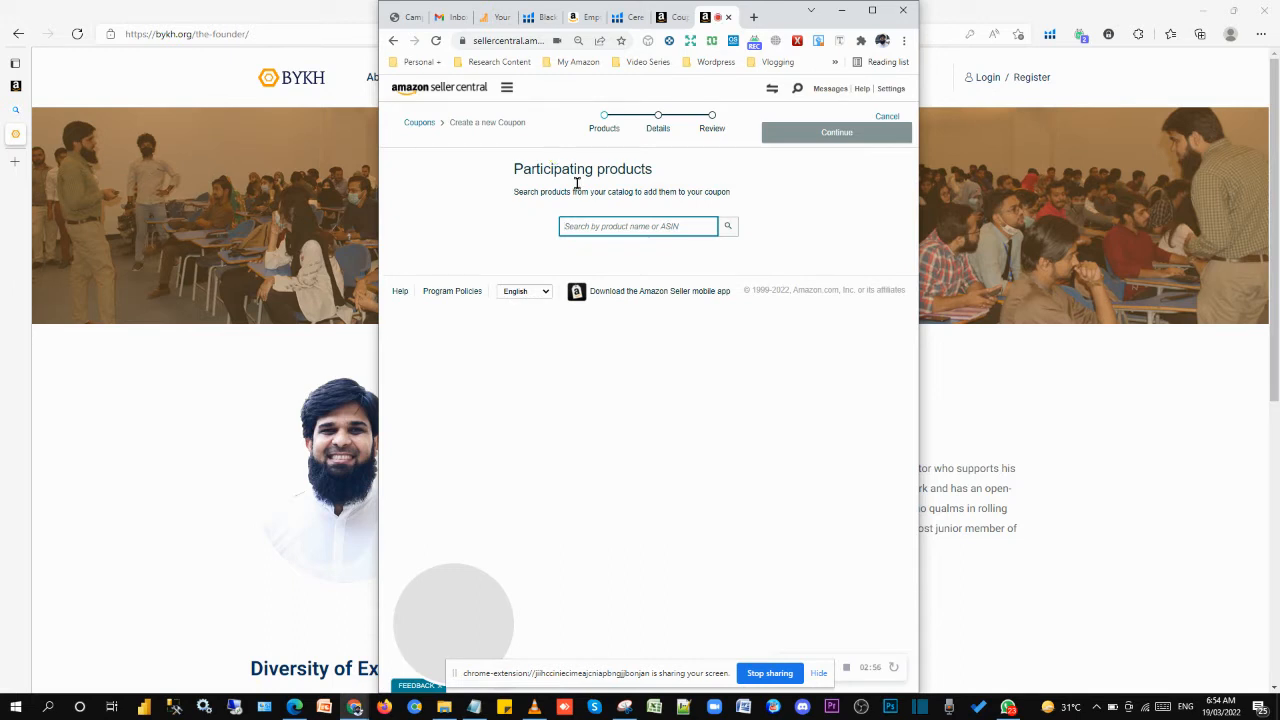
text(bell)
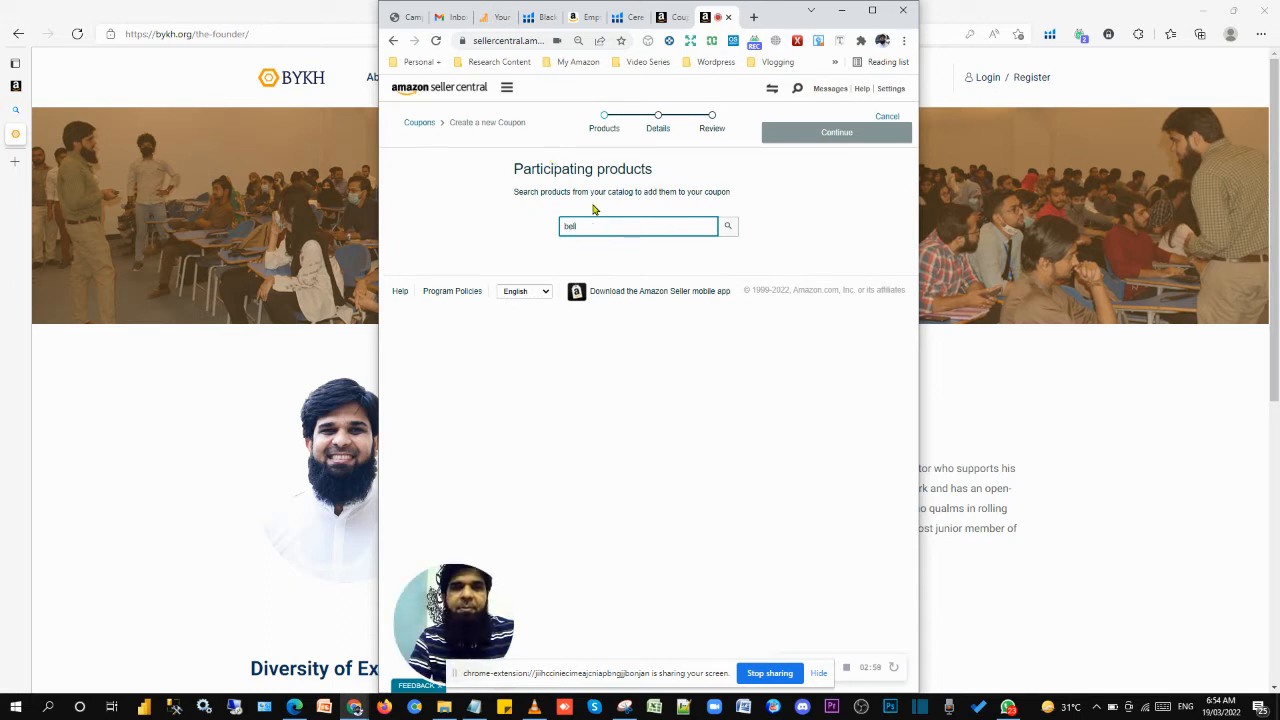
key(Return)
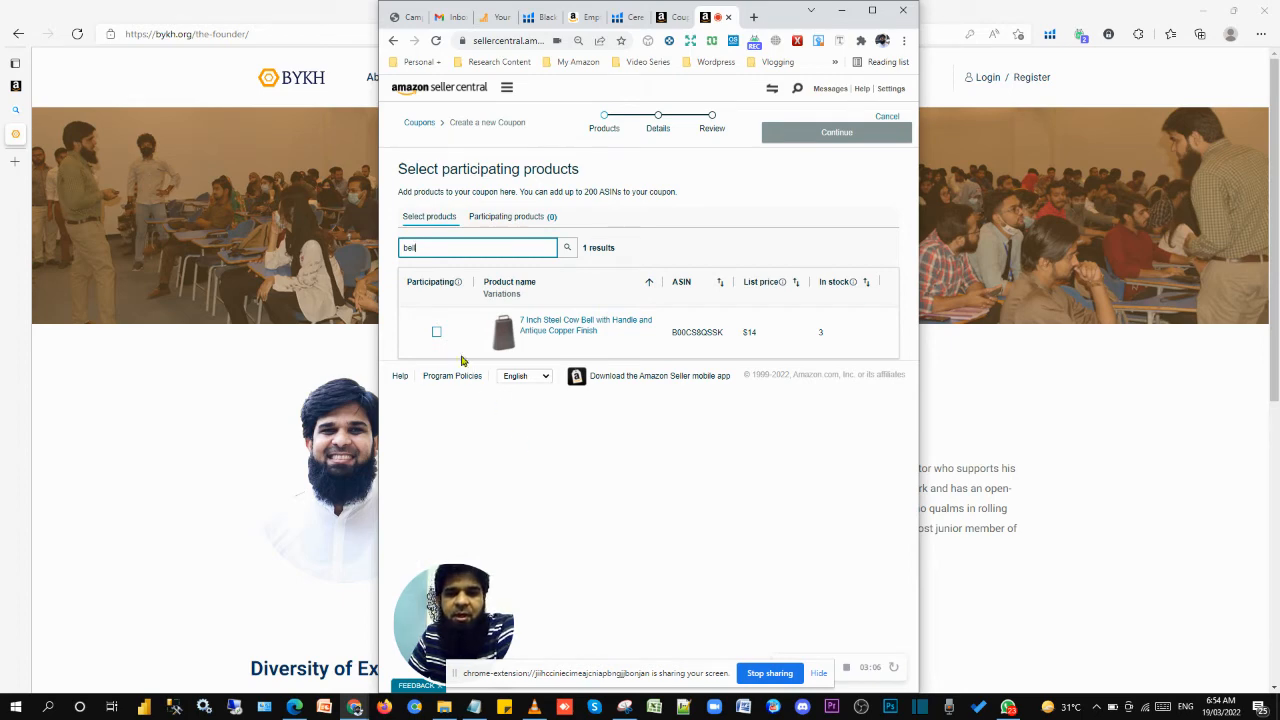
click(436, 332)
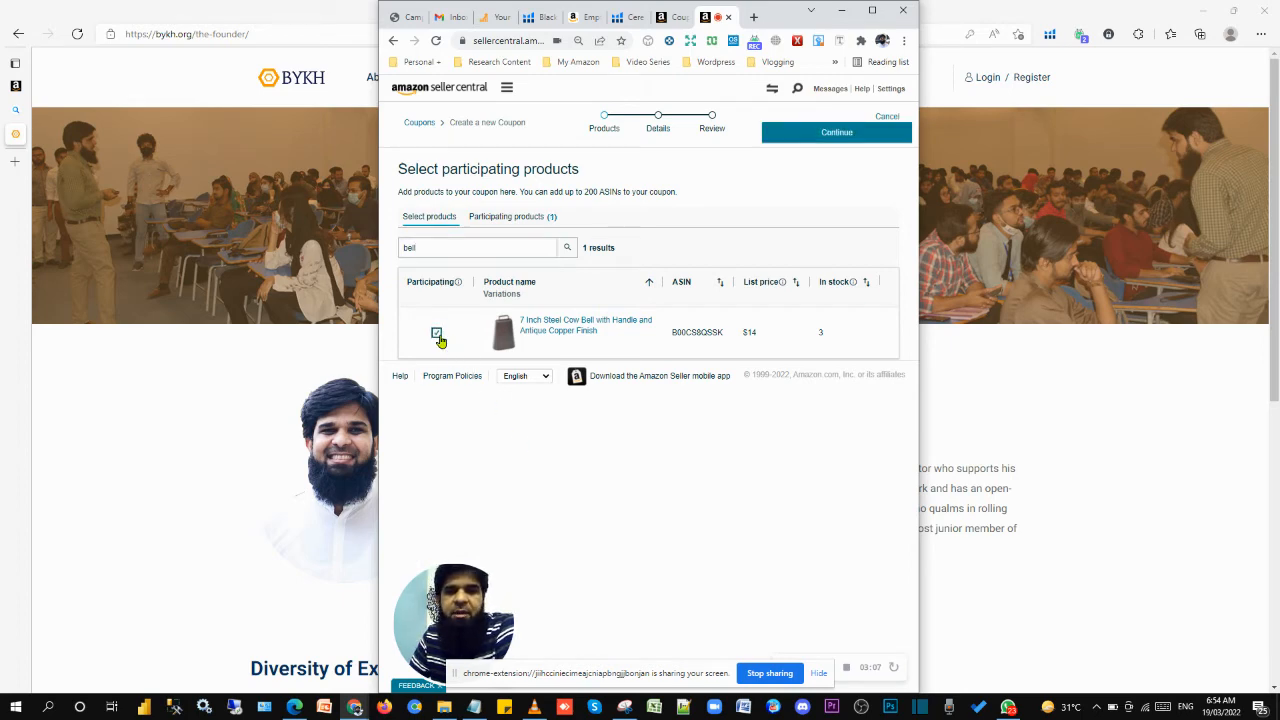
click(814, 132)
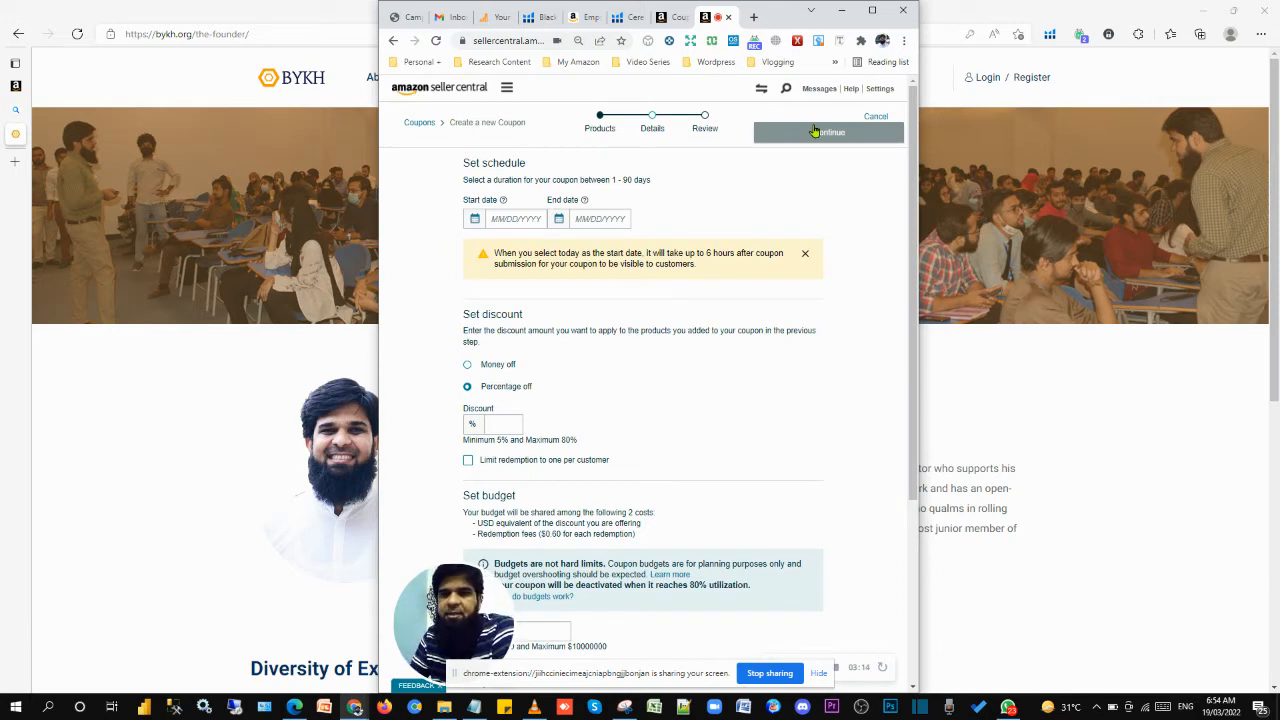
Schedule the coupon to start on 03/19/2022 and end on 03/21/2022.
click(490, 218)
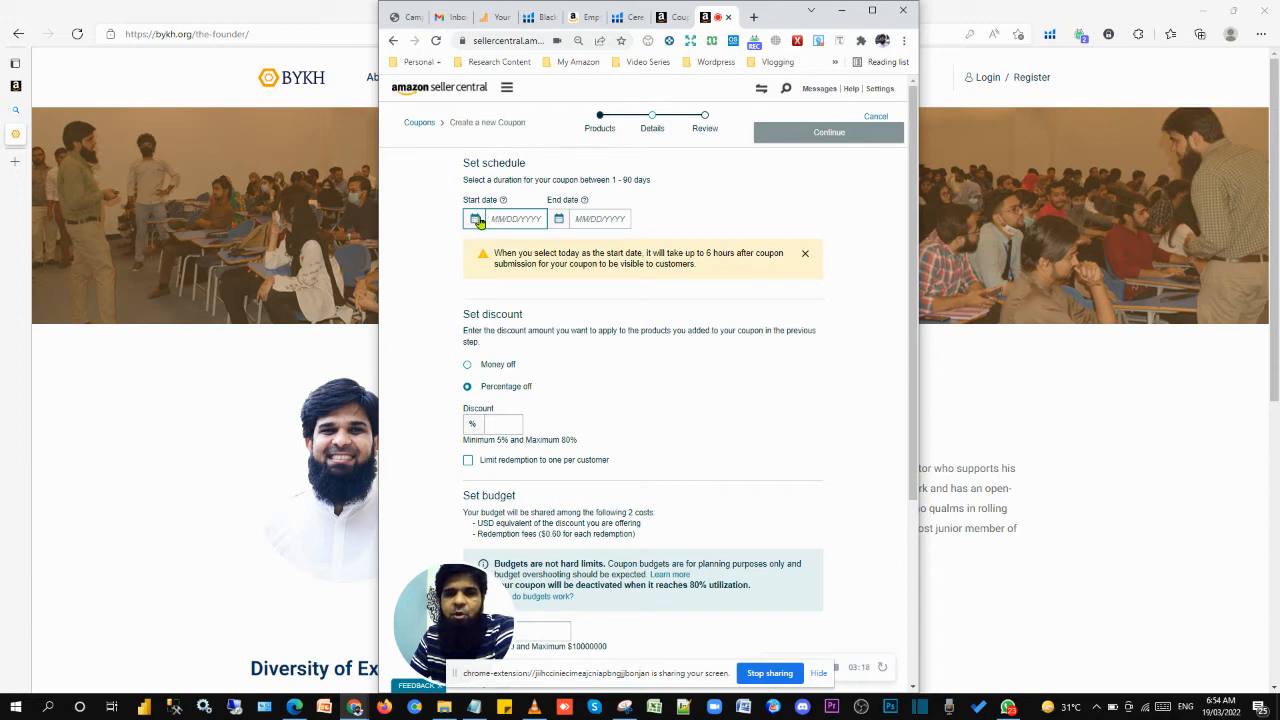
click(477, 220)
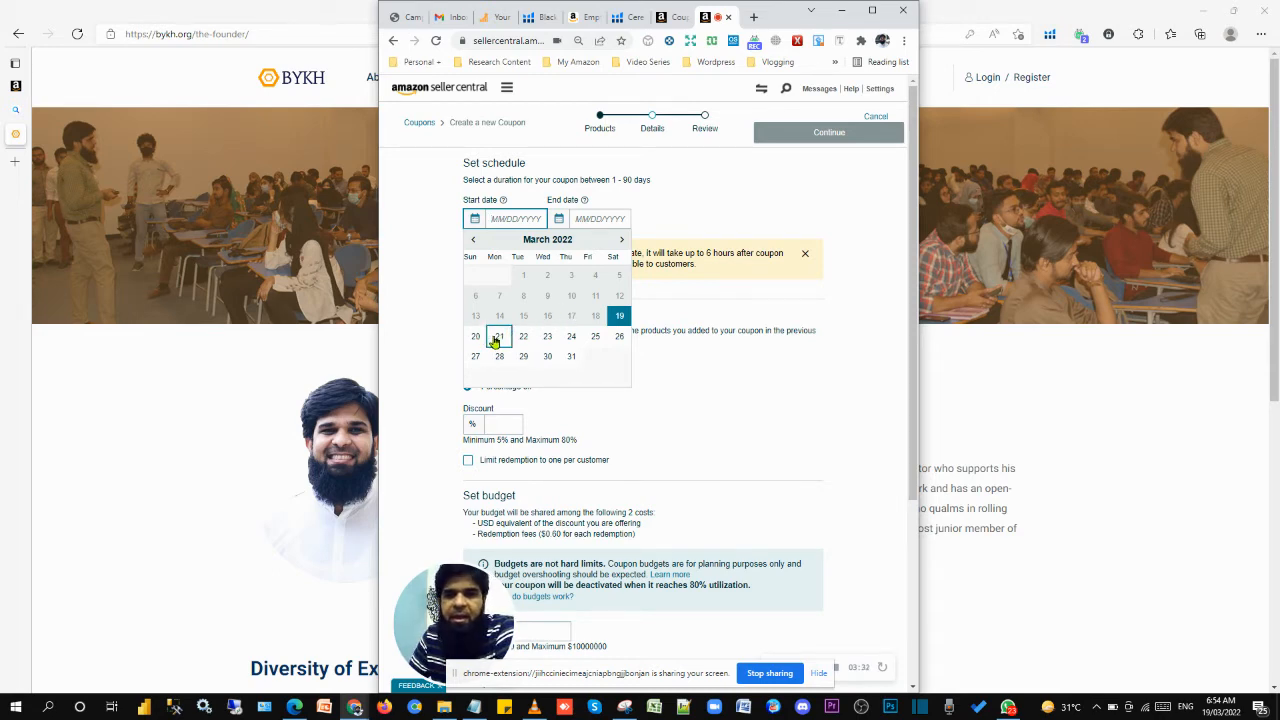
click(619, 318)
click(592, 218)
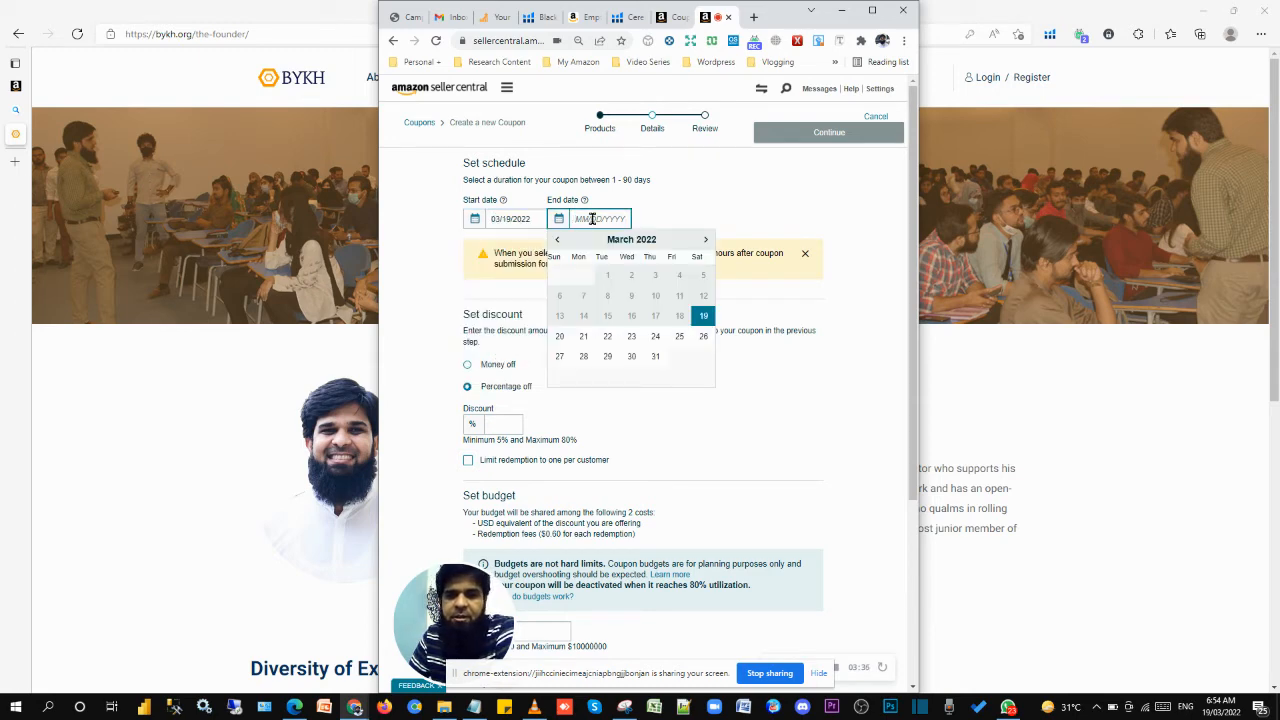
click(580, 343)
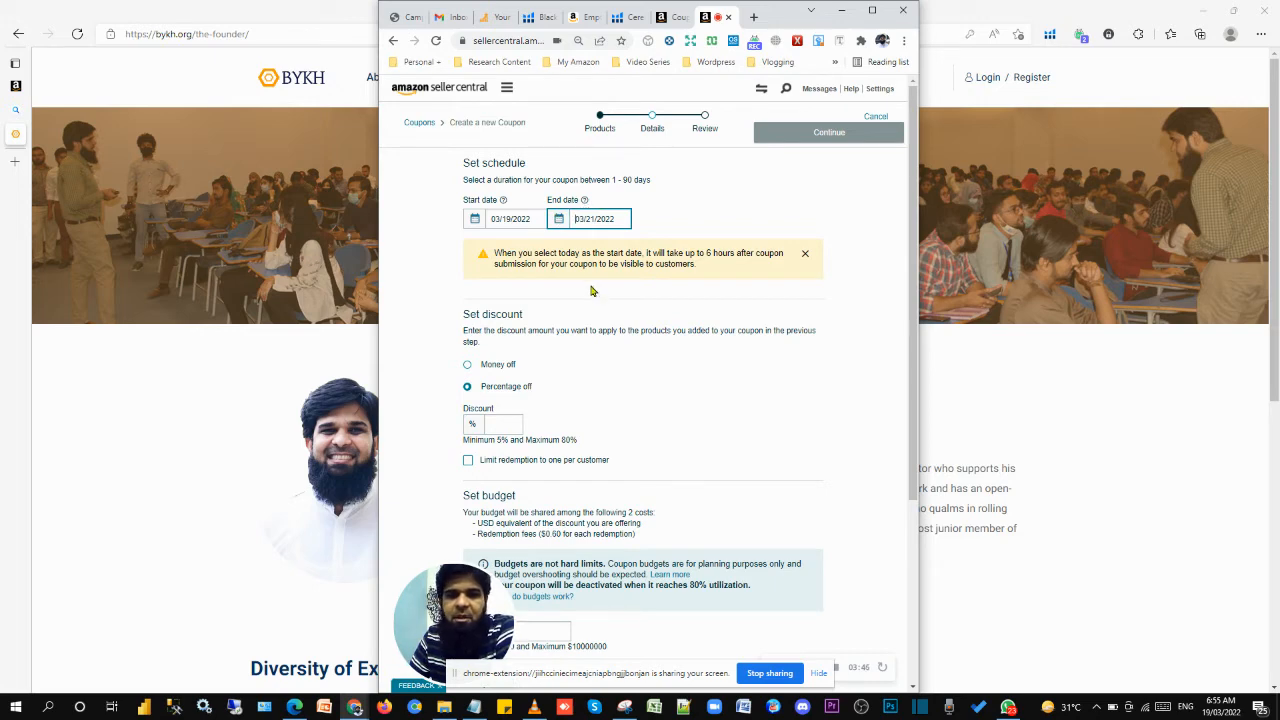
scroll(591, 293, down, 1)
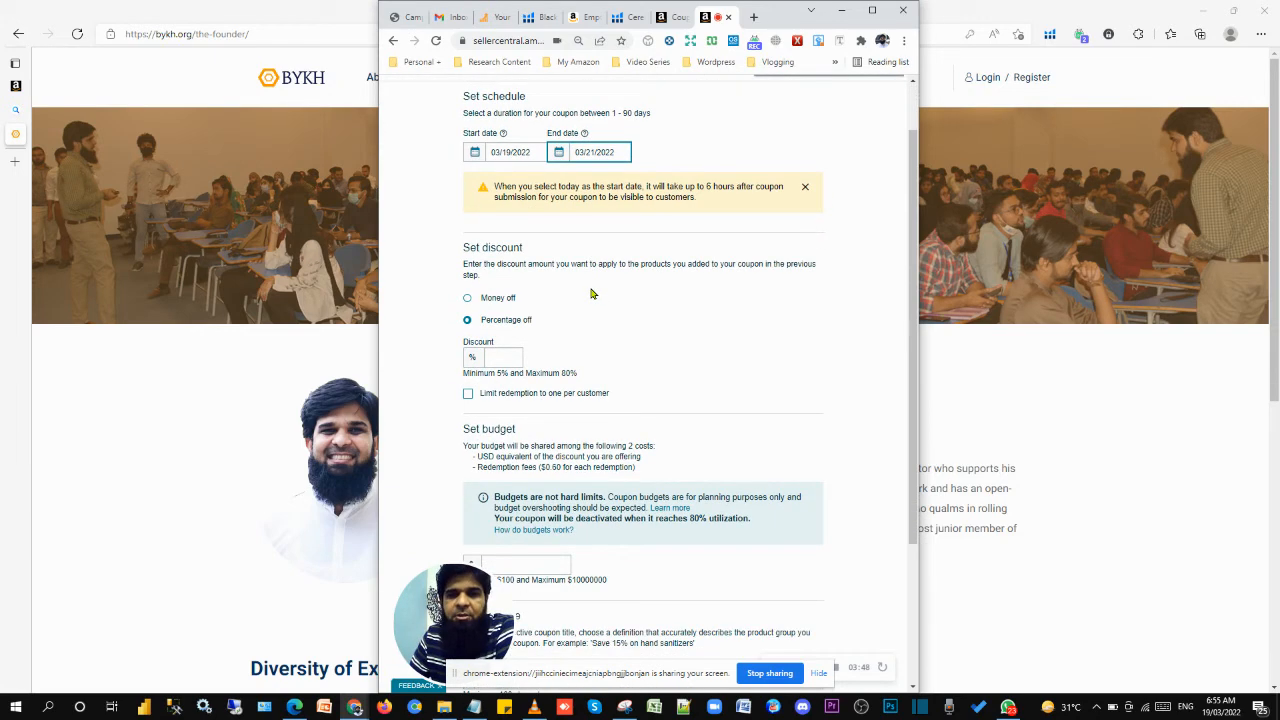
click(516, 322)
click(508, 300)
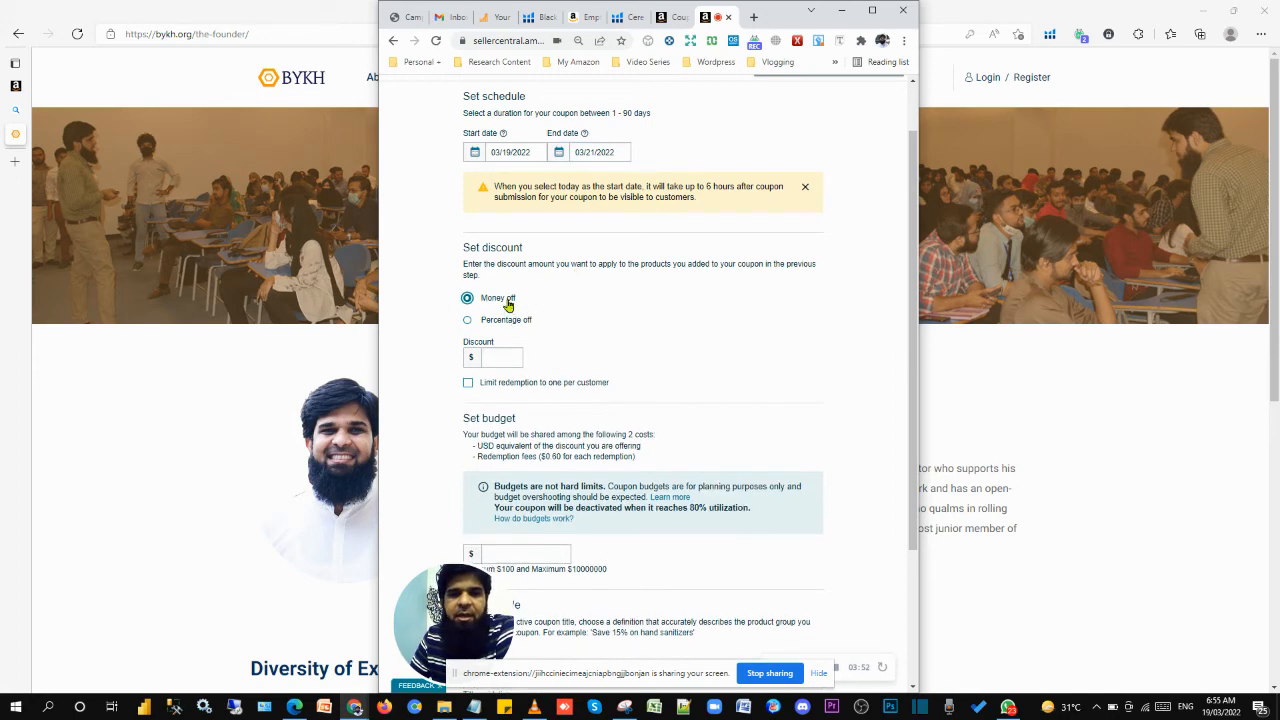
click(506, 354)
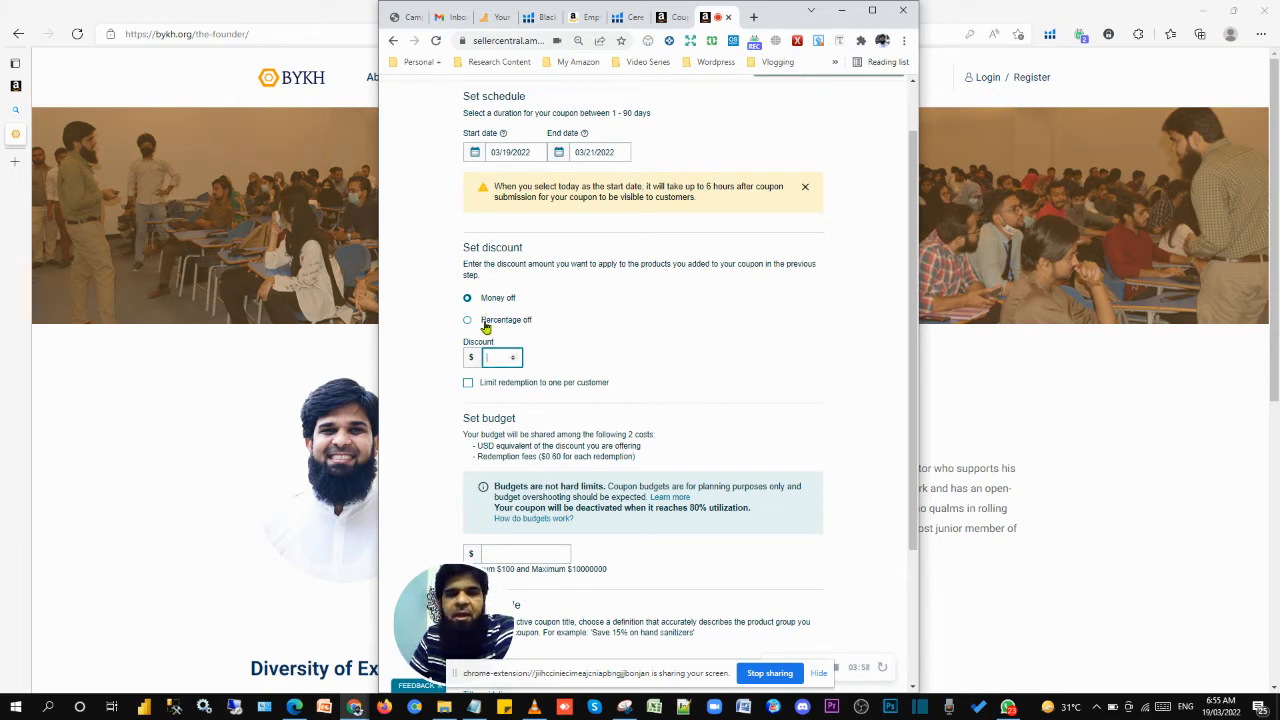
click(485, 324)
click(503, 358)
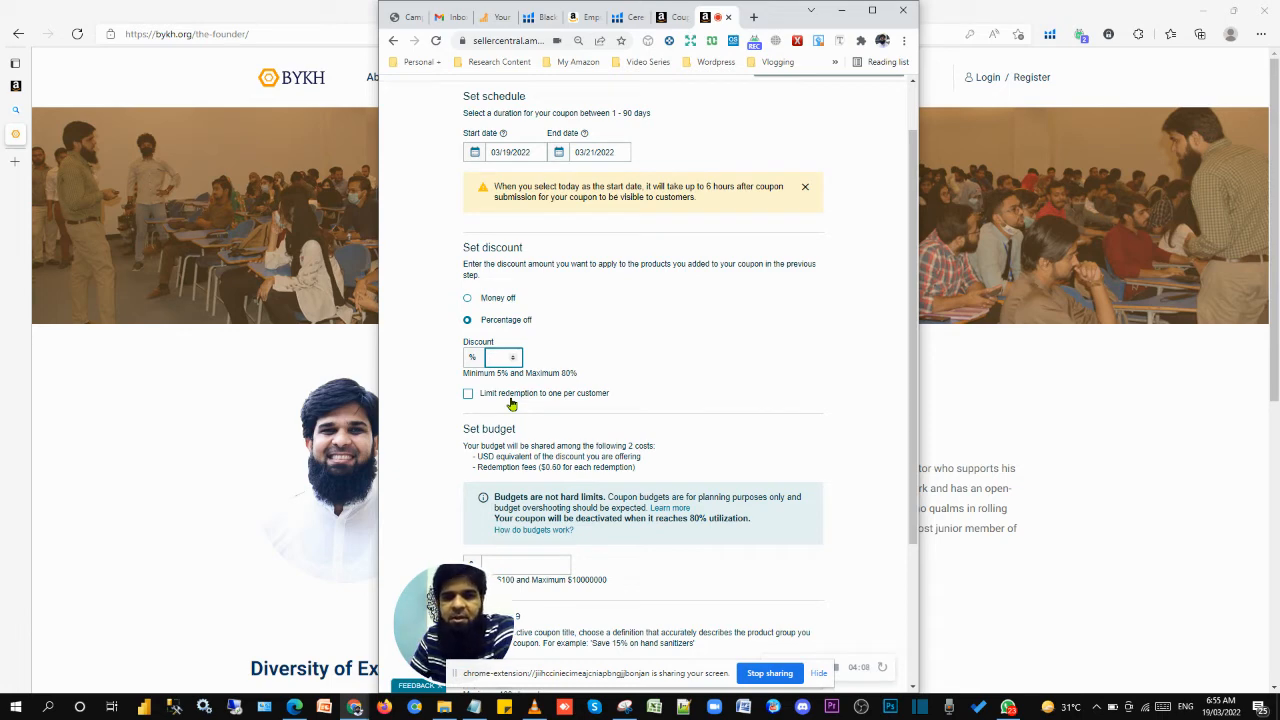
click(481, 299)
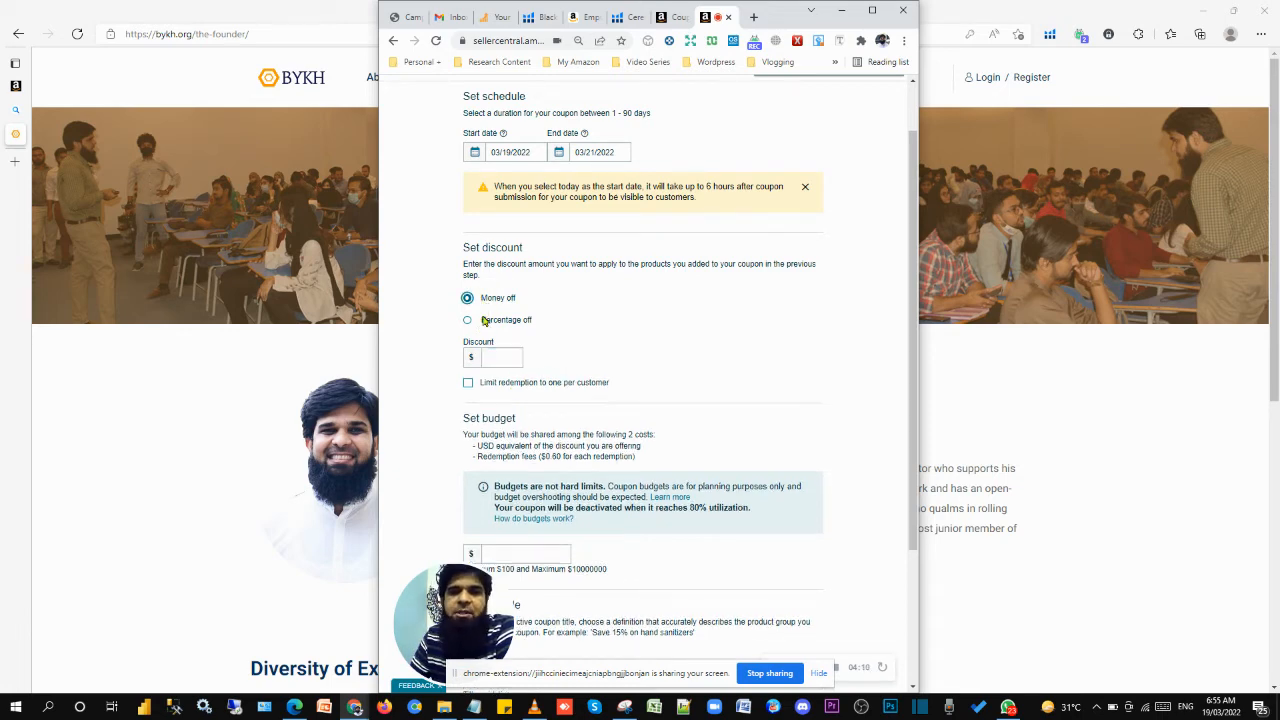
click(491, 357)
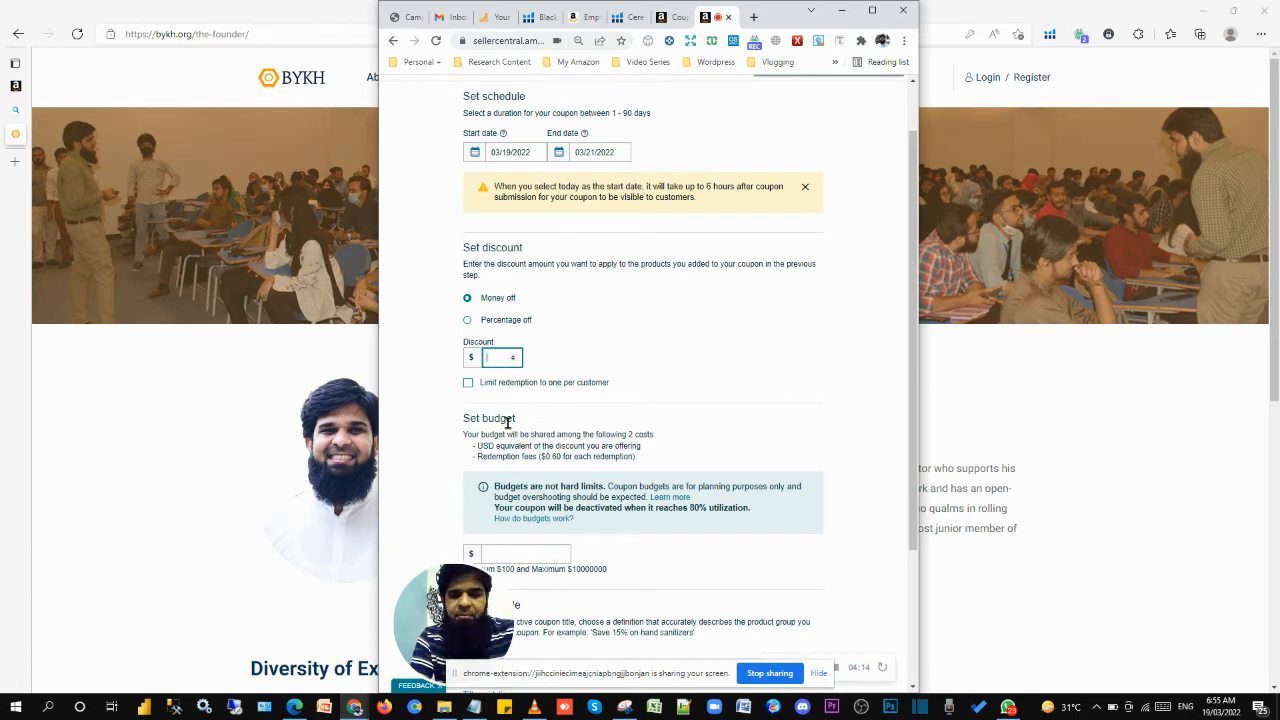
key(BackSpace)
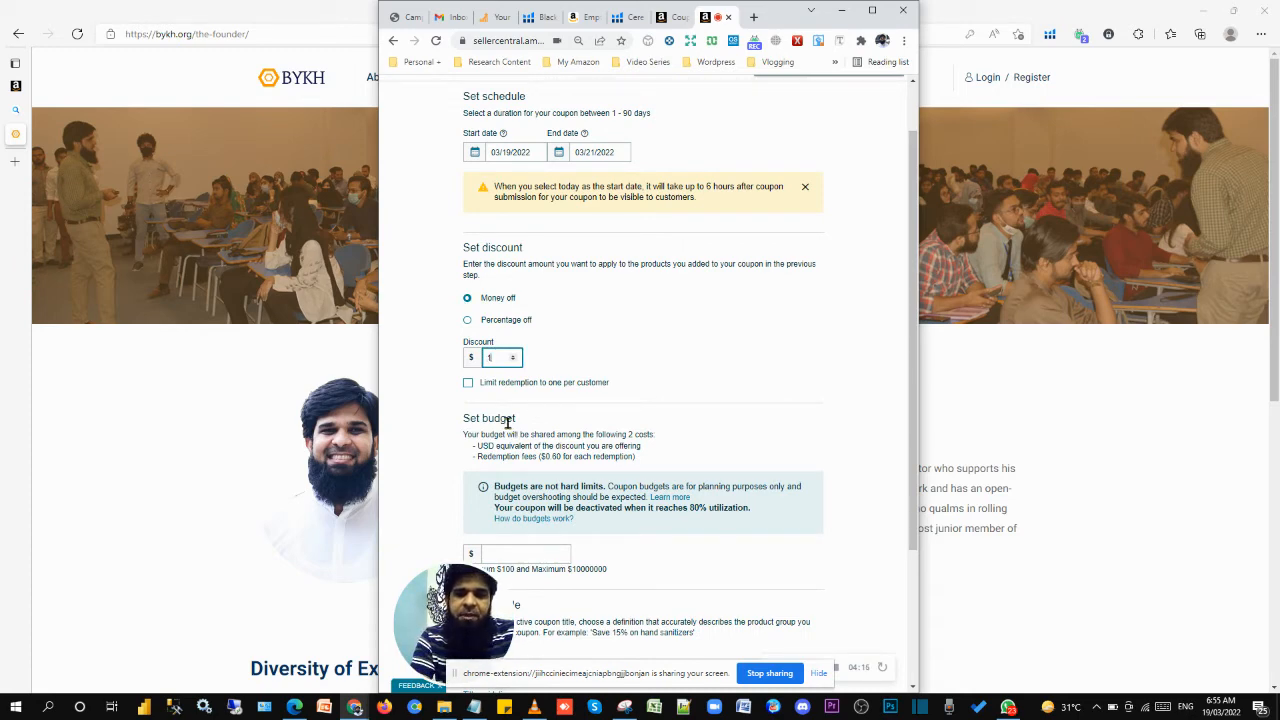
key(BackSpace)
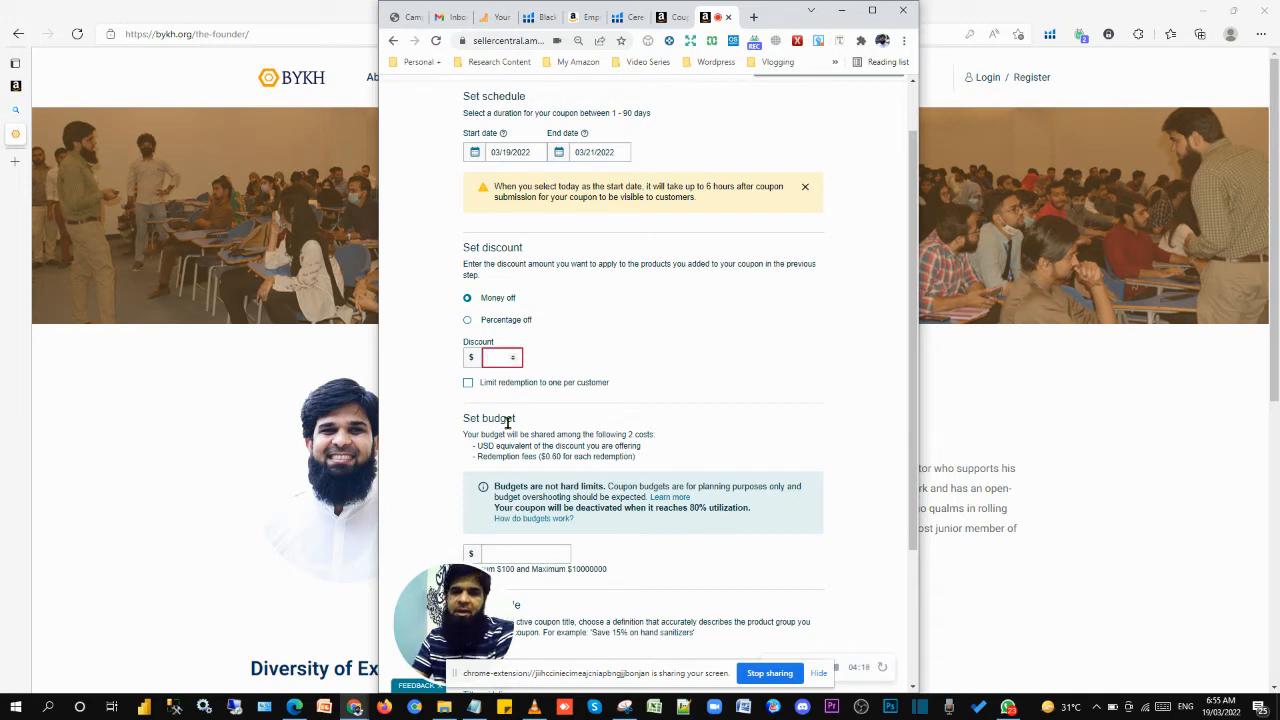
Set the coupon's discount to 75 percent off and limit redemption to one per customer.
click(490, 325)
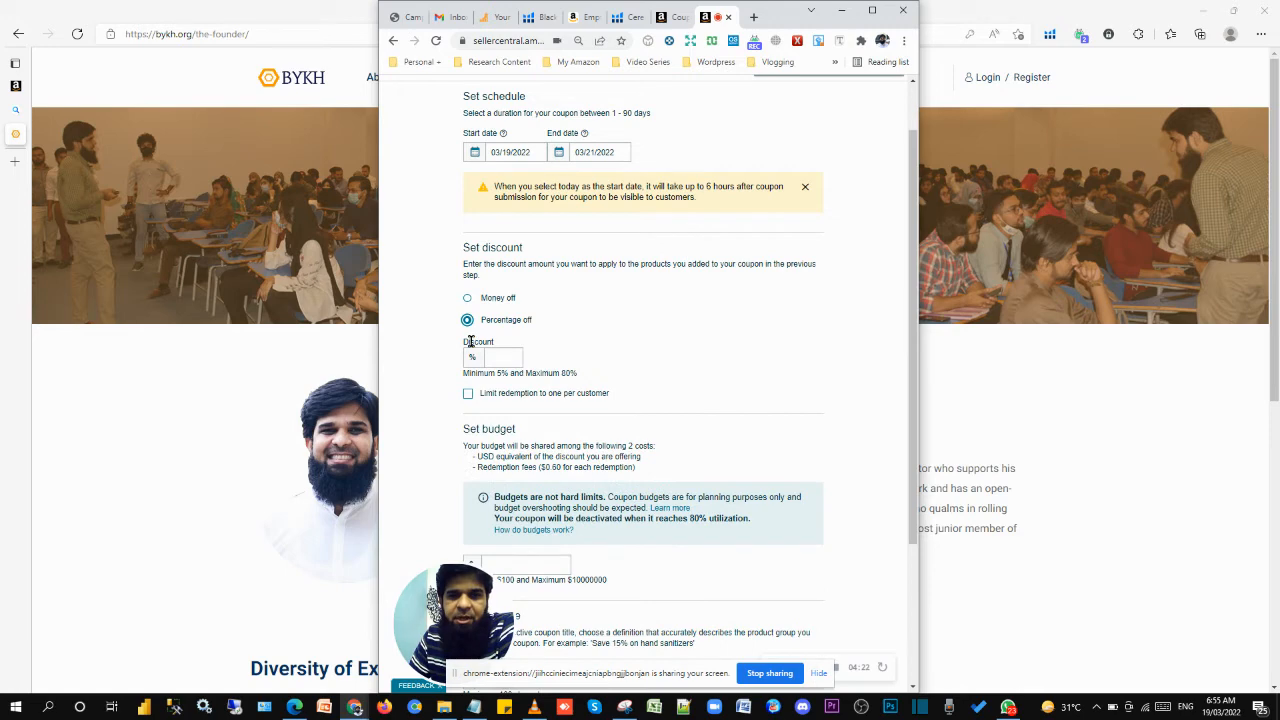
click(494, 358)
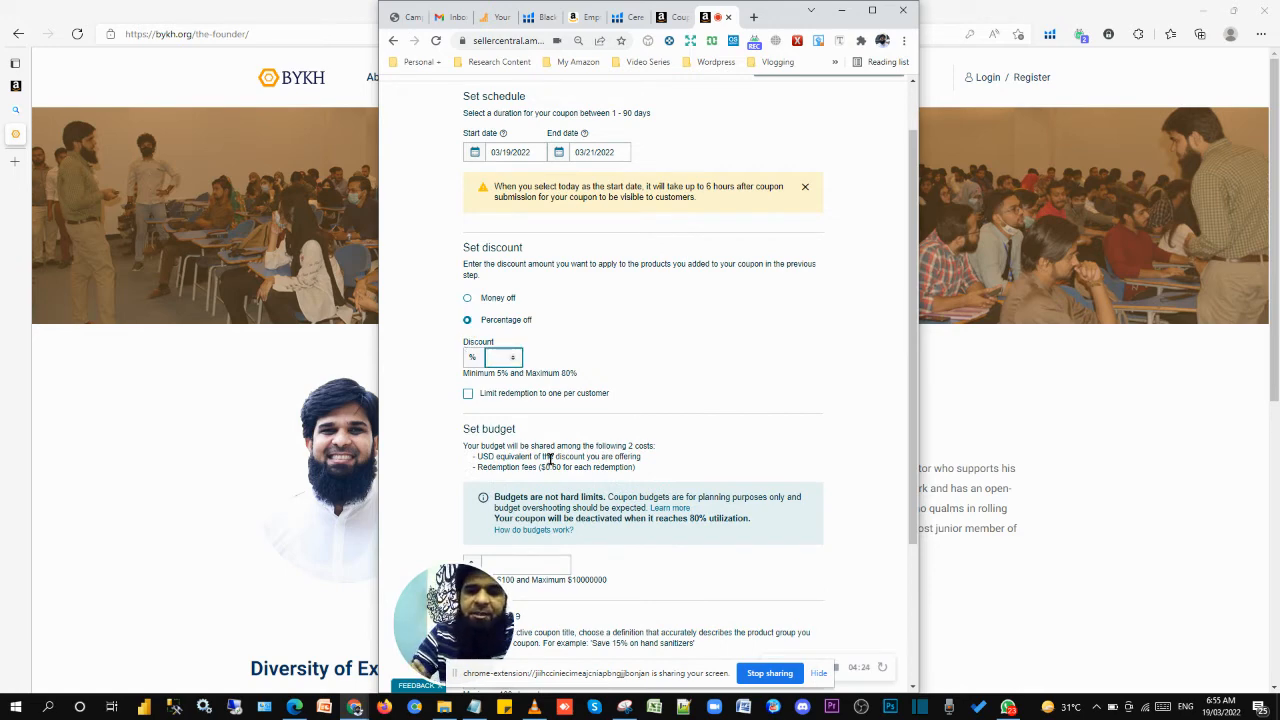
text(1)
text(5)
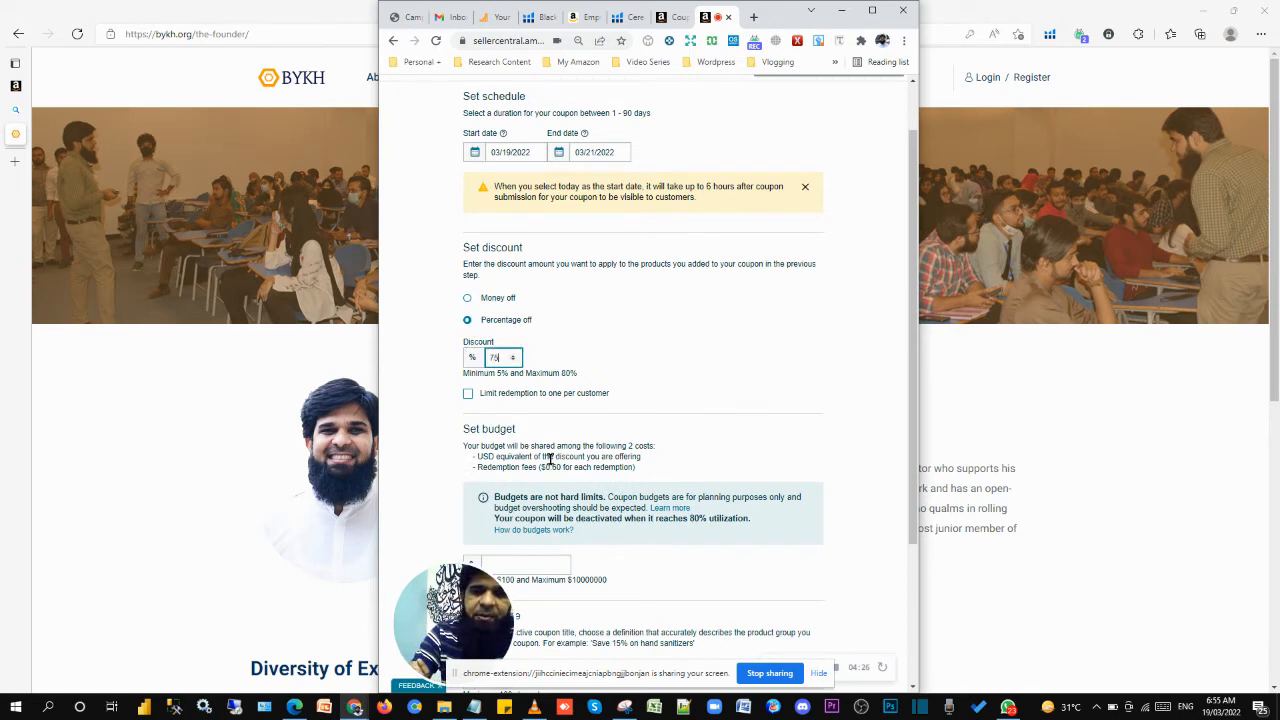
click(647, 358)
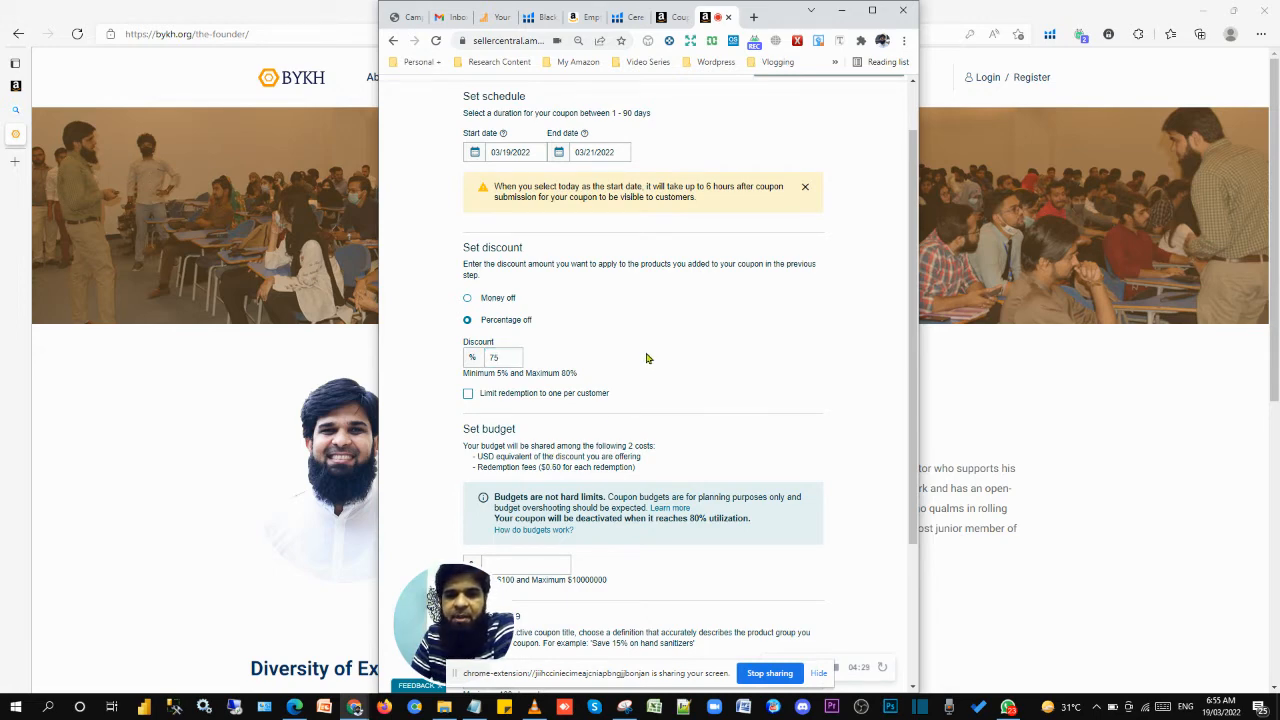
double_click(569, 373)
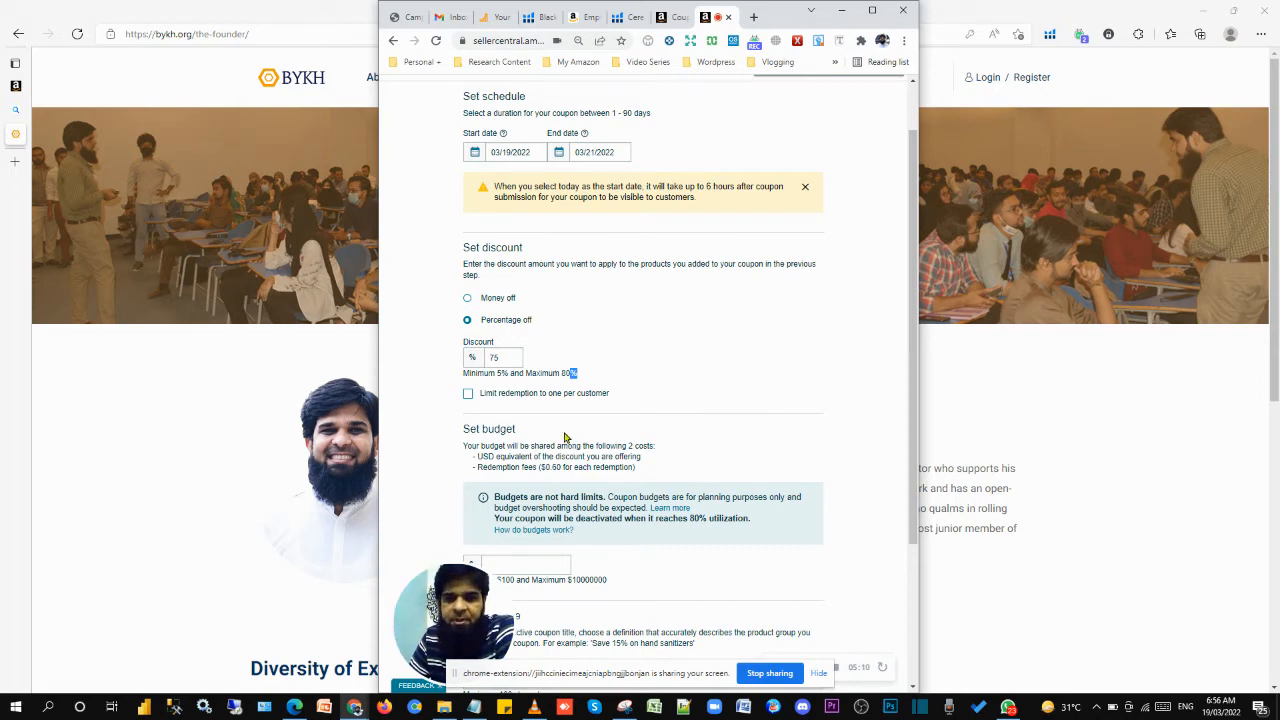
click(514, 362)
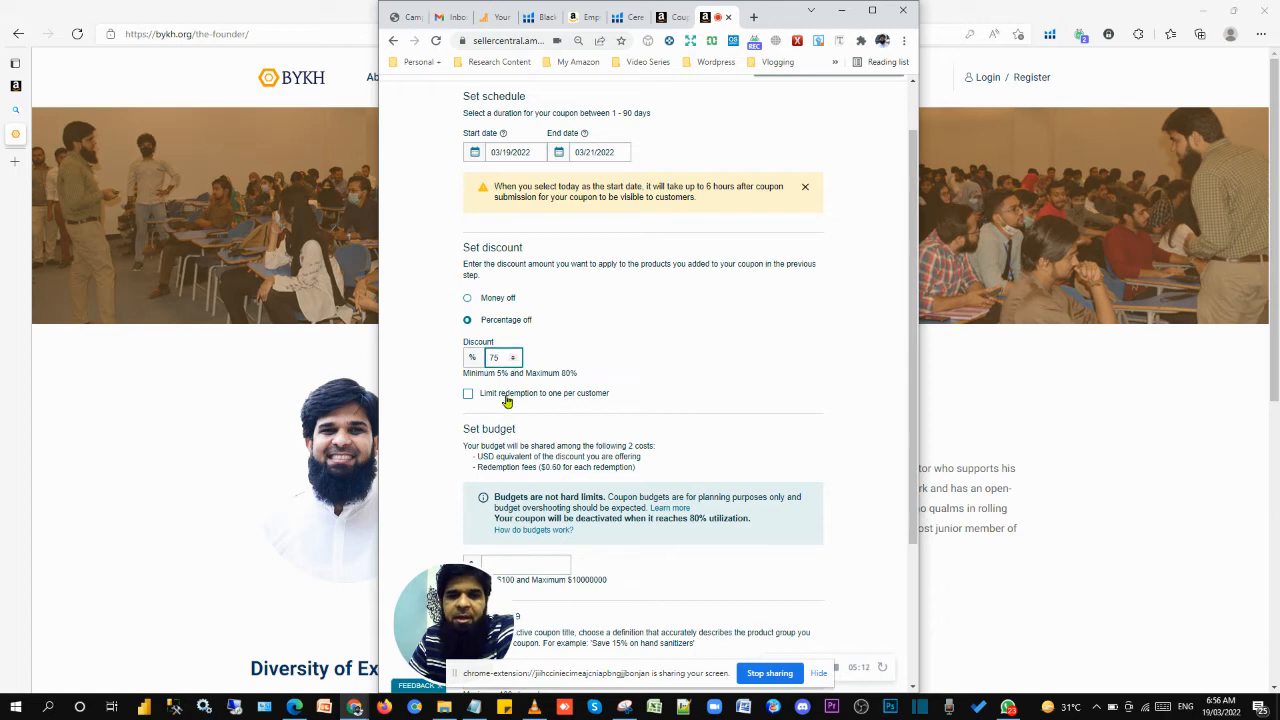
click(507, 400)
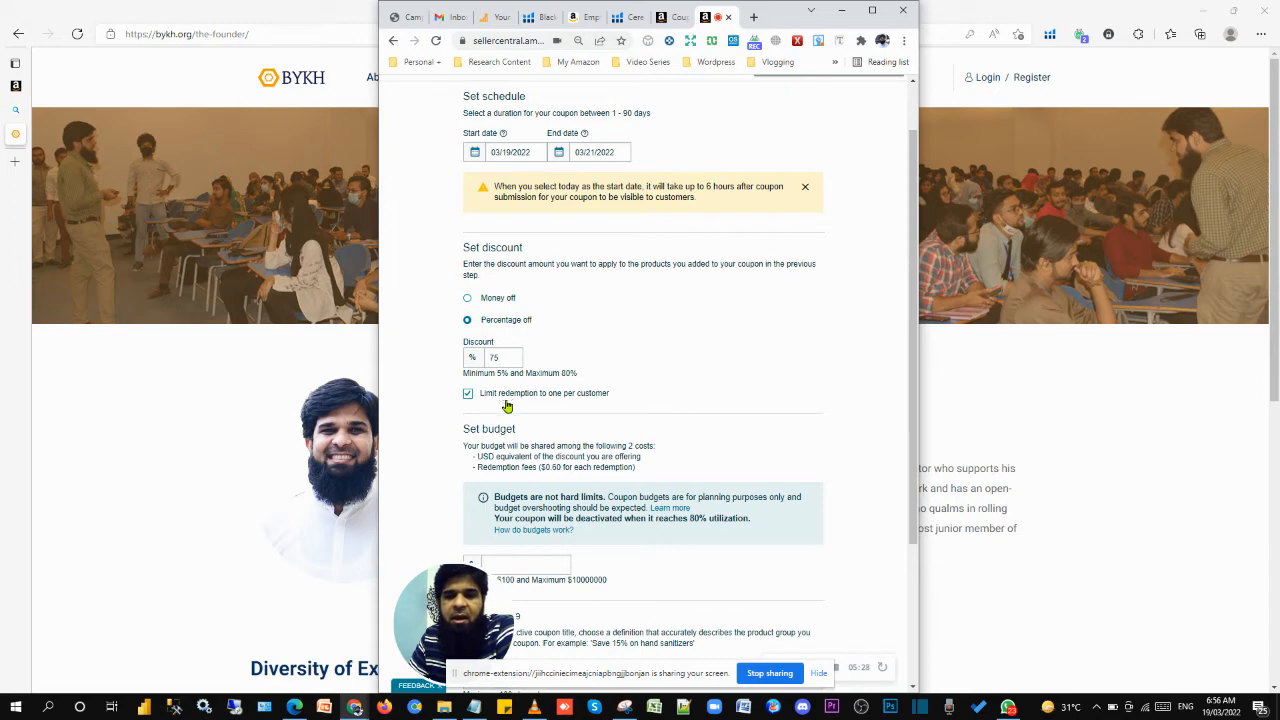
Set the coupon's budget to $100.
scroll(531, 480, down, 2)
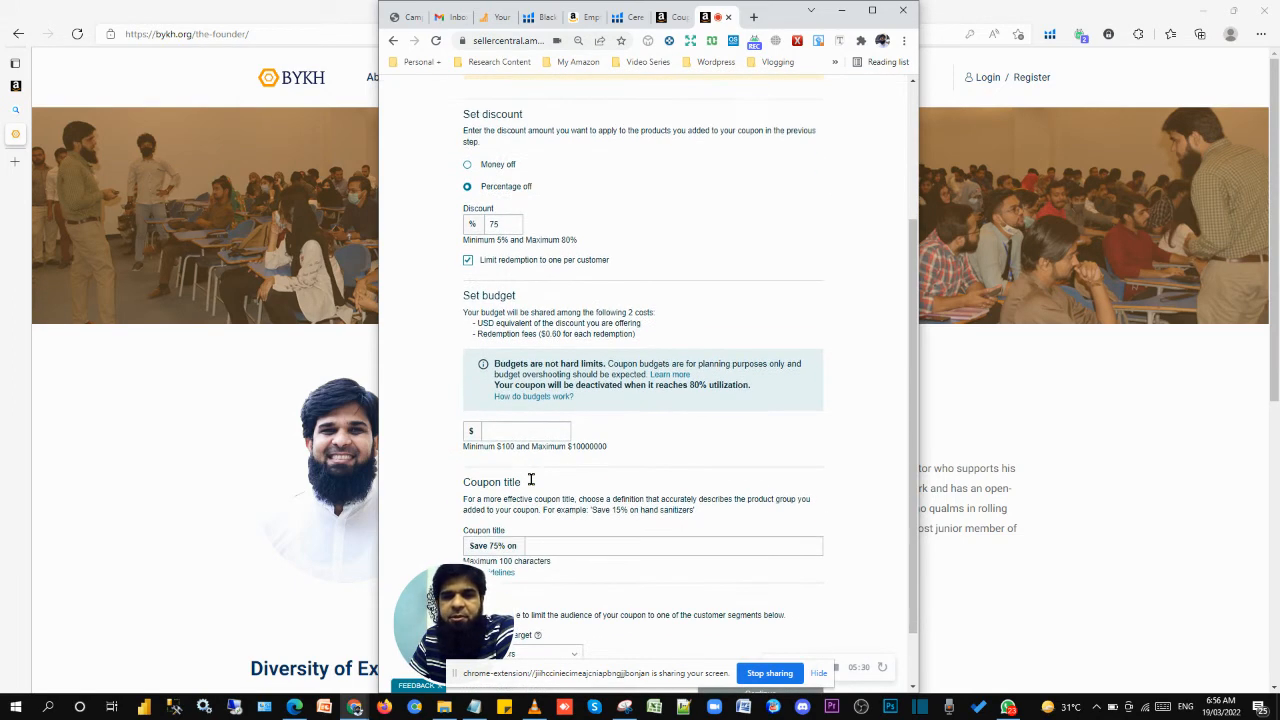
click(526, 433)
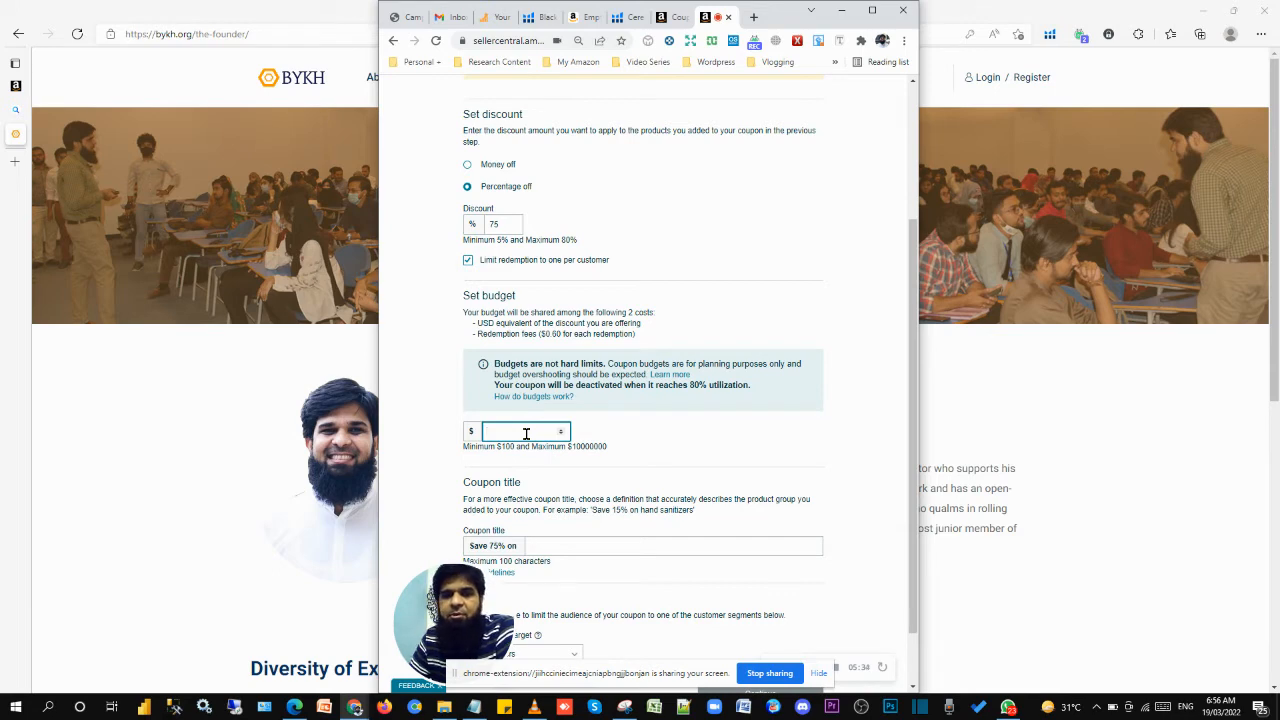
text(100)
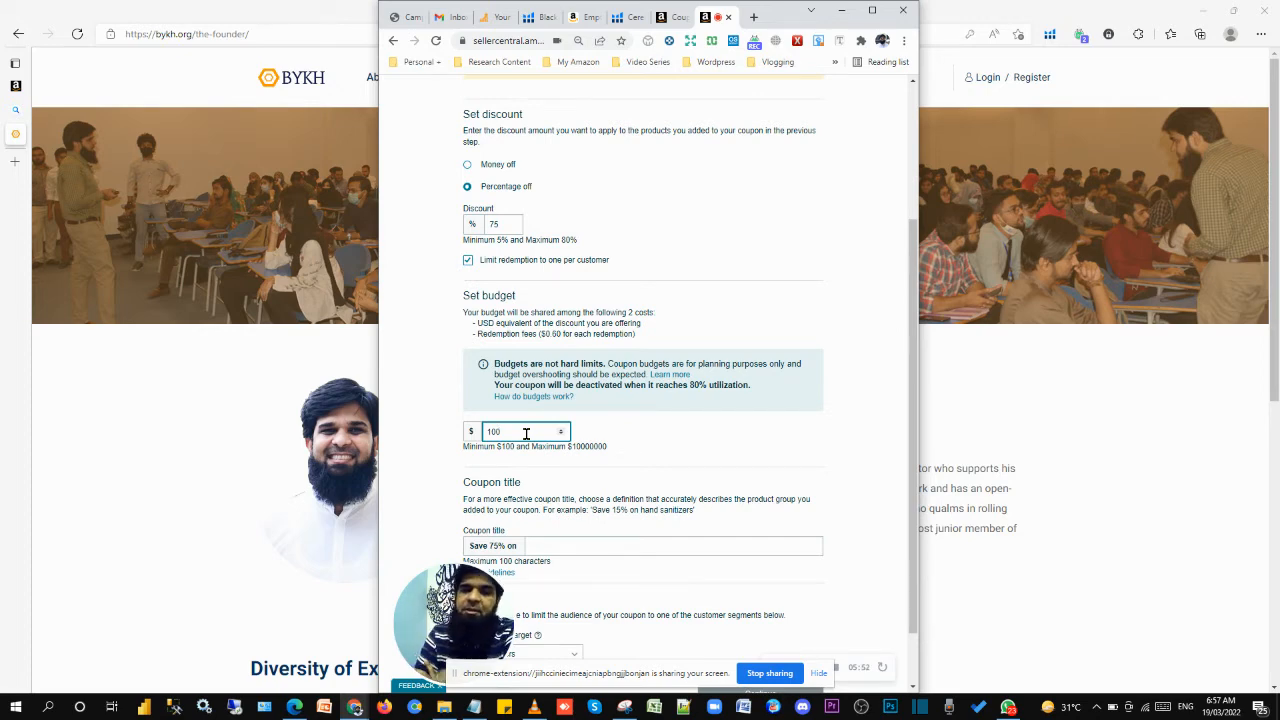
scroll(526, 434, down, 1)
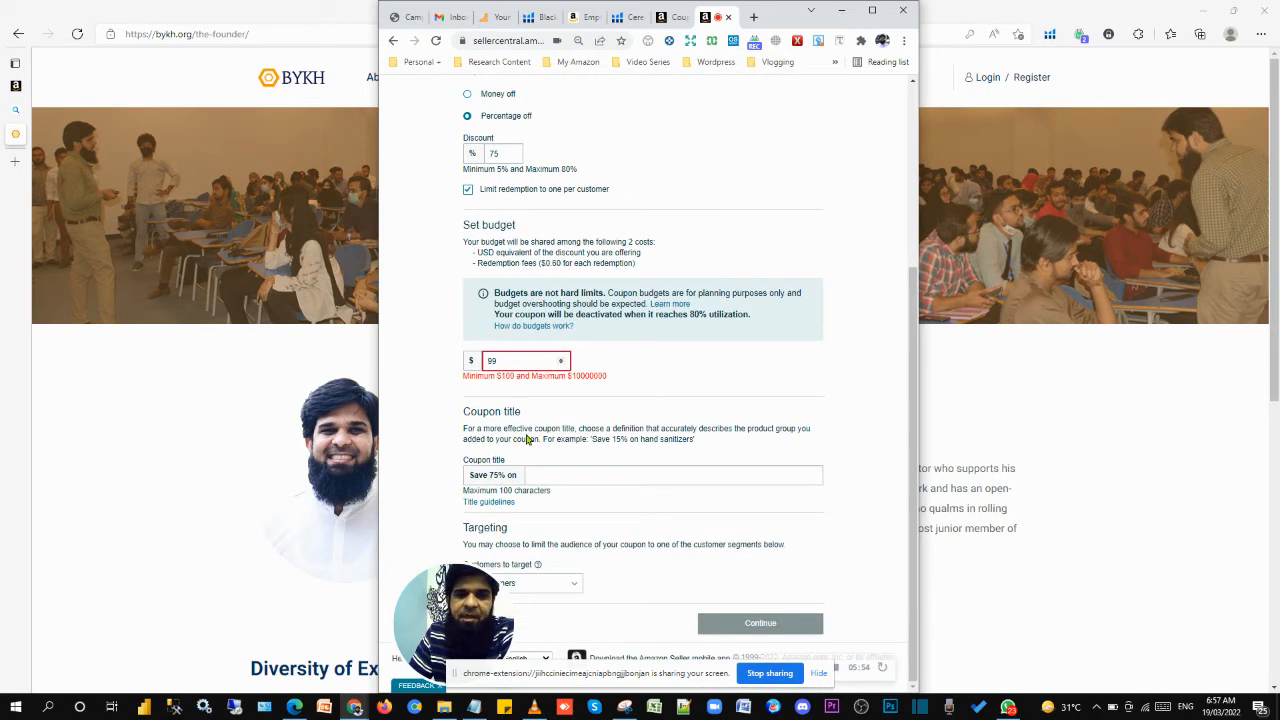
double_click(486, 360)
text(100)
Enter the coupon title "Easter as Gift for your farmhouse and door way" following the "Save 75% on" prefix.
click(550, 477)
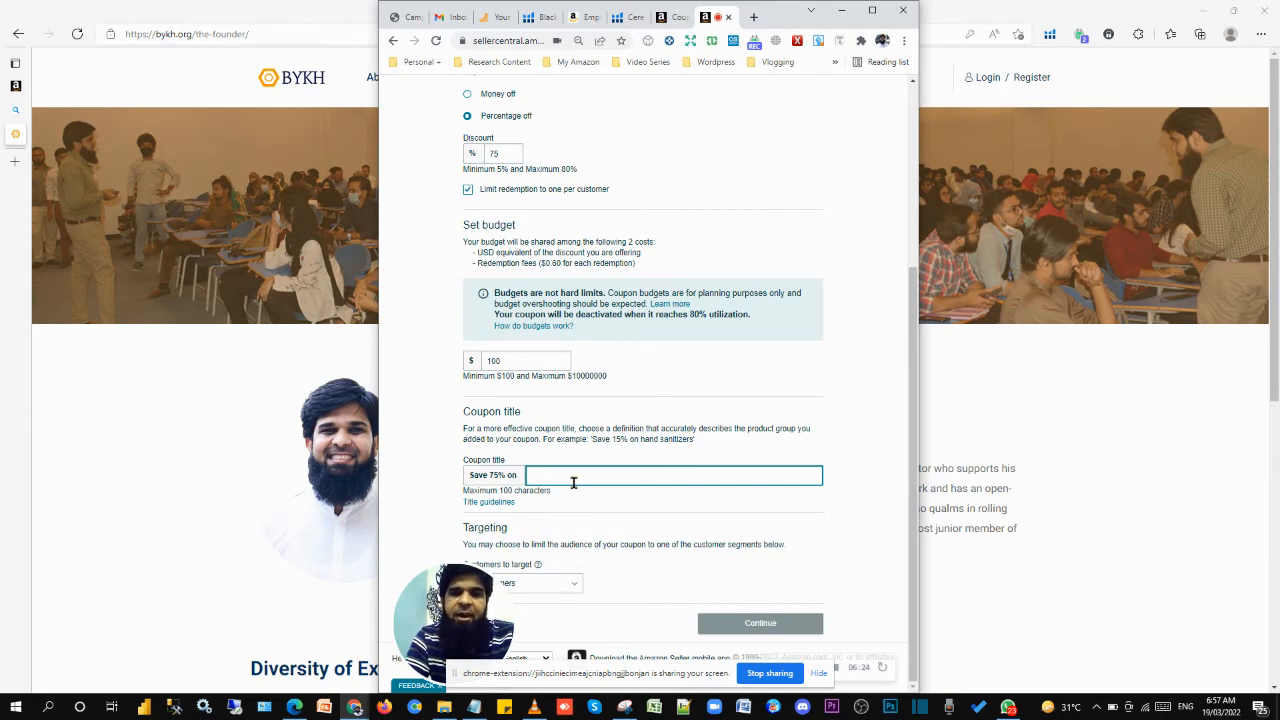
text(Easter)
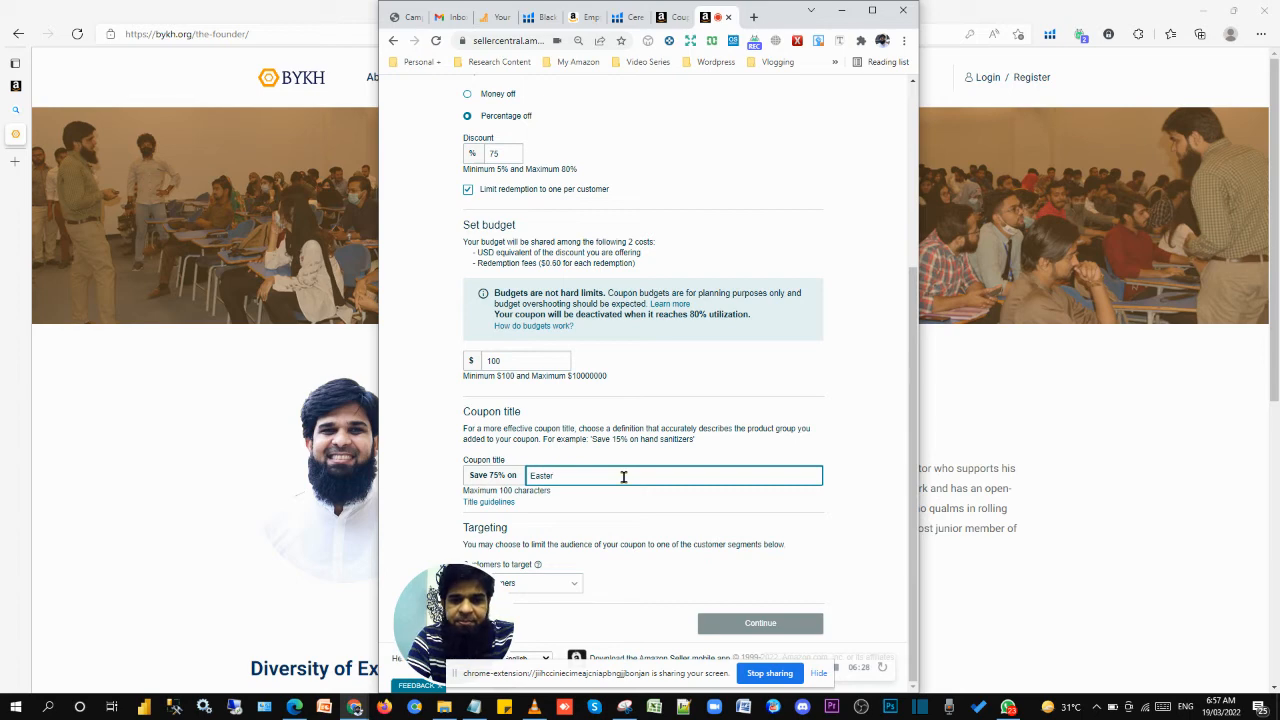
text( fo)
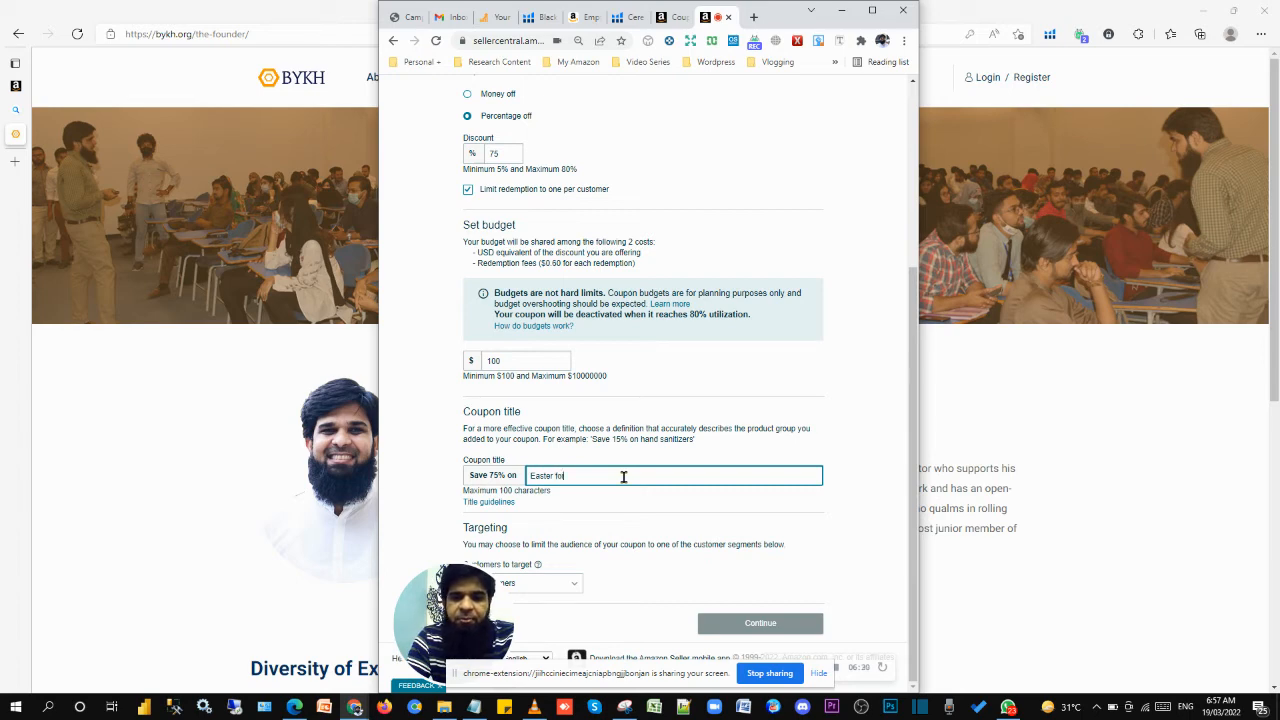
text(r your)
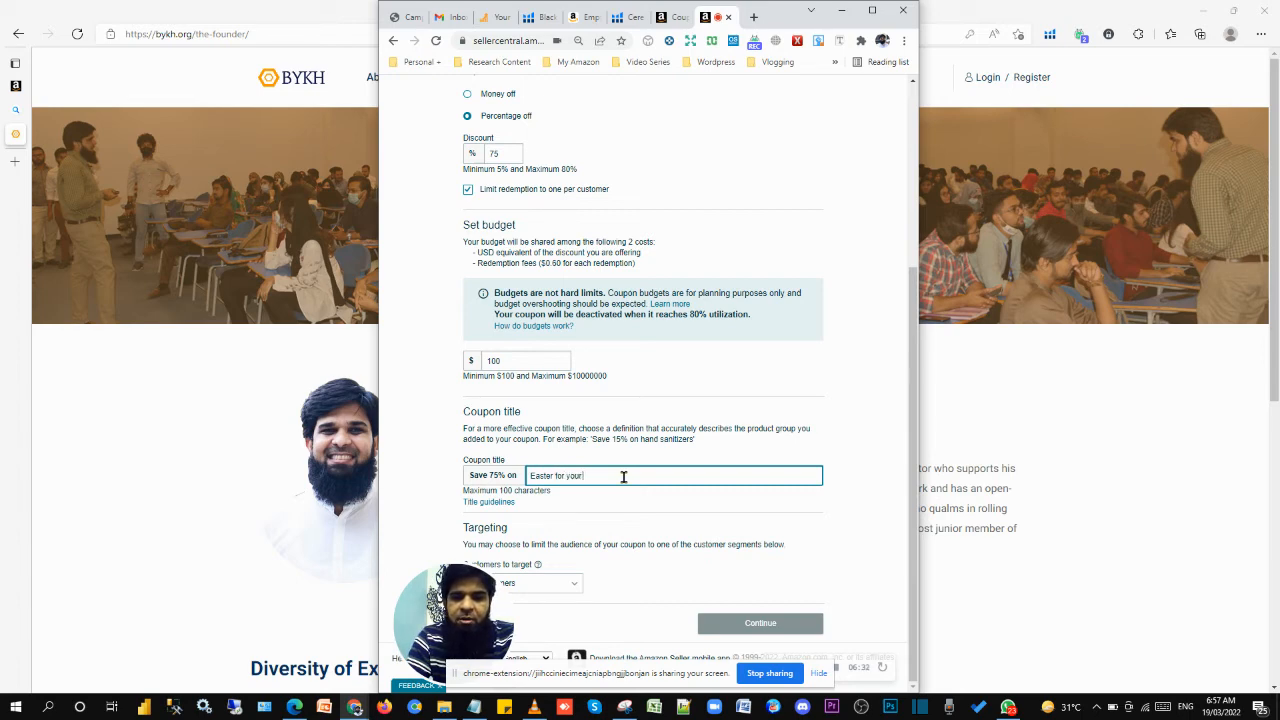
text( farmhouse and door way)
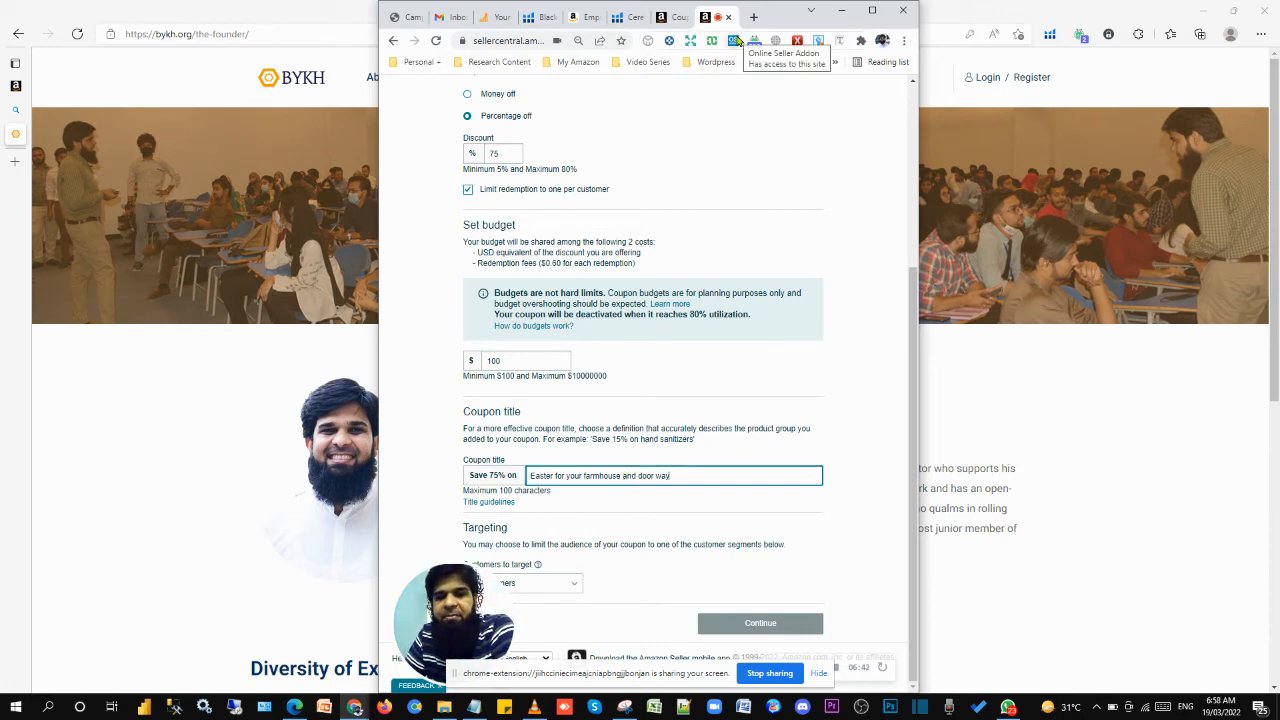
click(553, 476)
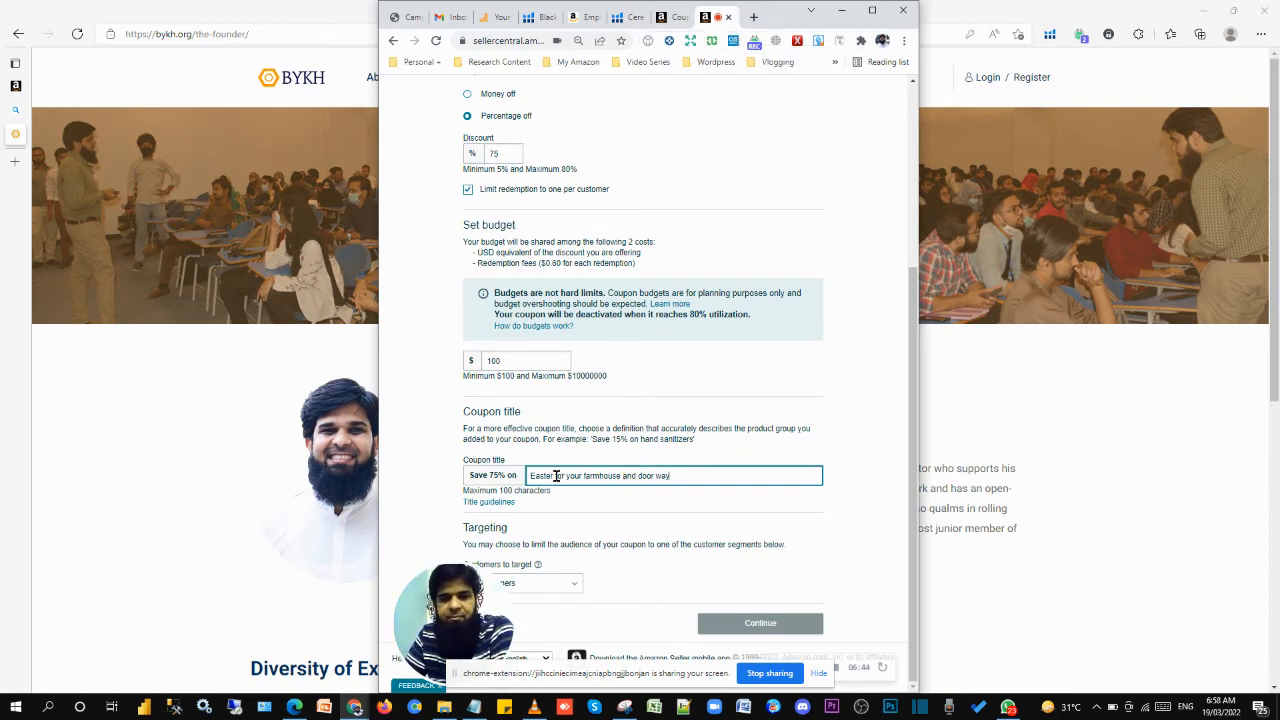
text(as Gif)
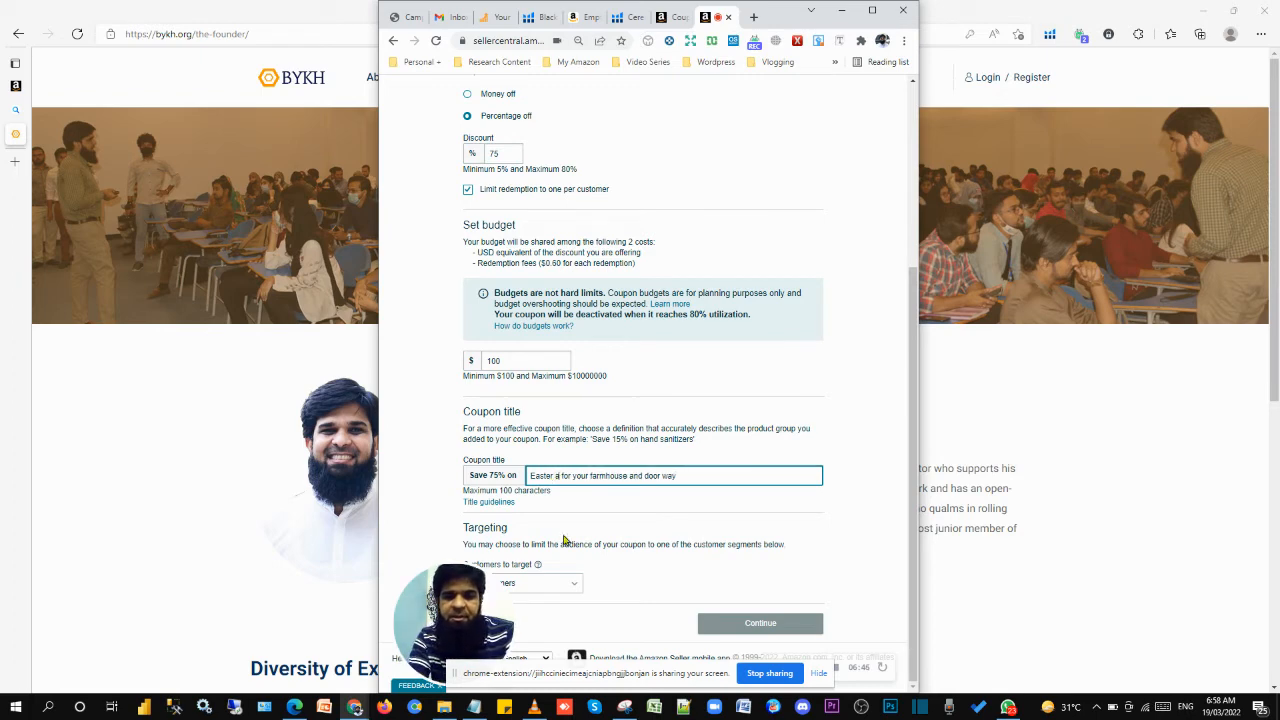
text(t)
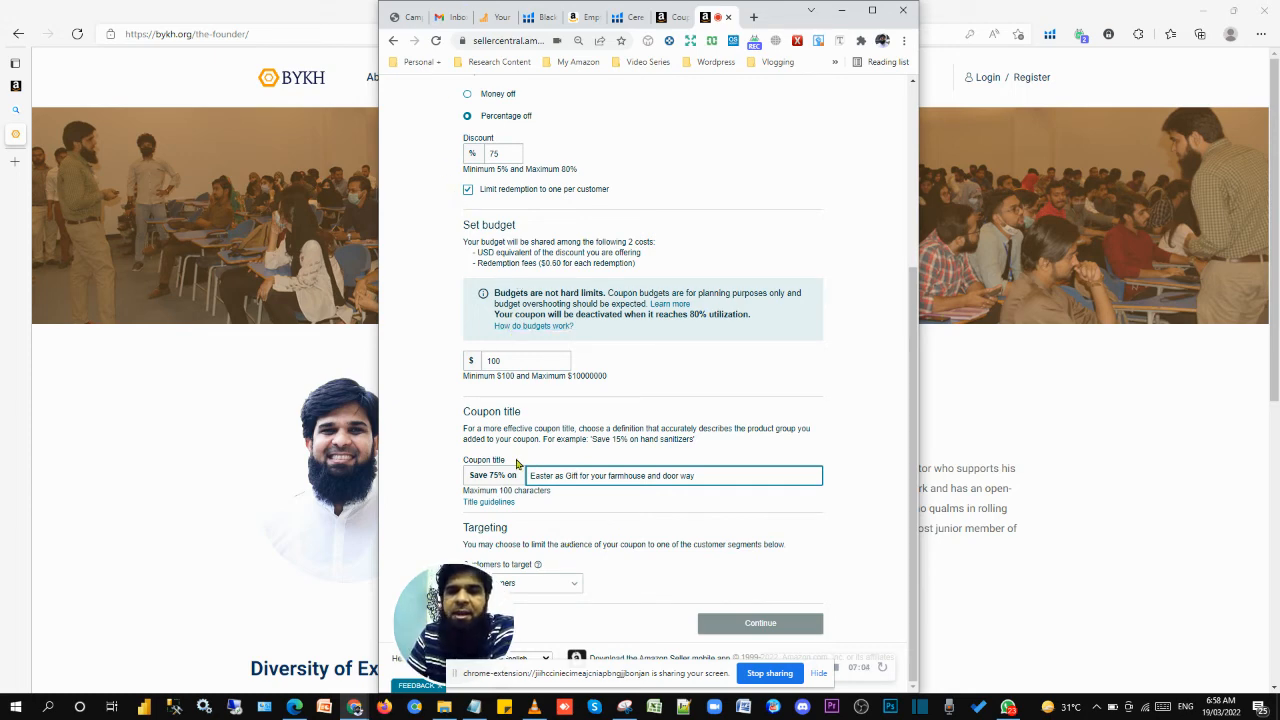
Check the customer segments available for targeting, keep all customers as the target, and continue to the coupon review.
click(578, 588)
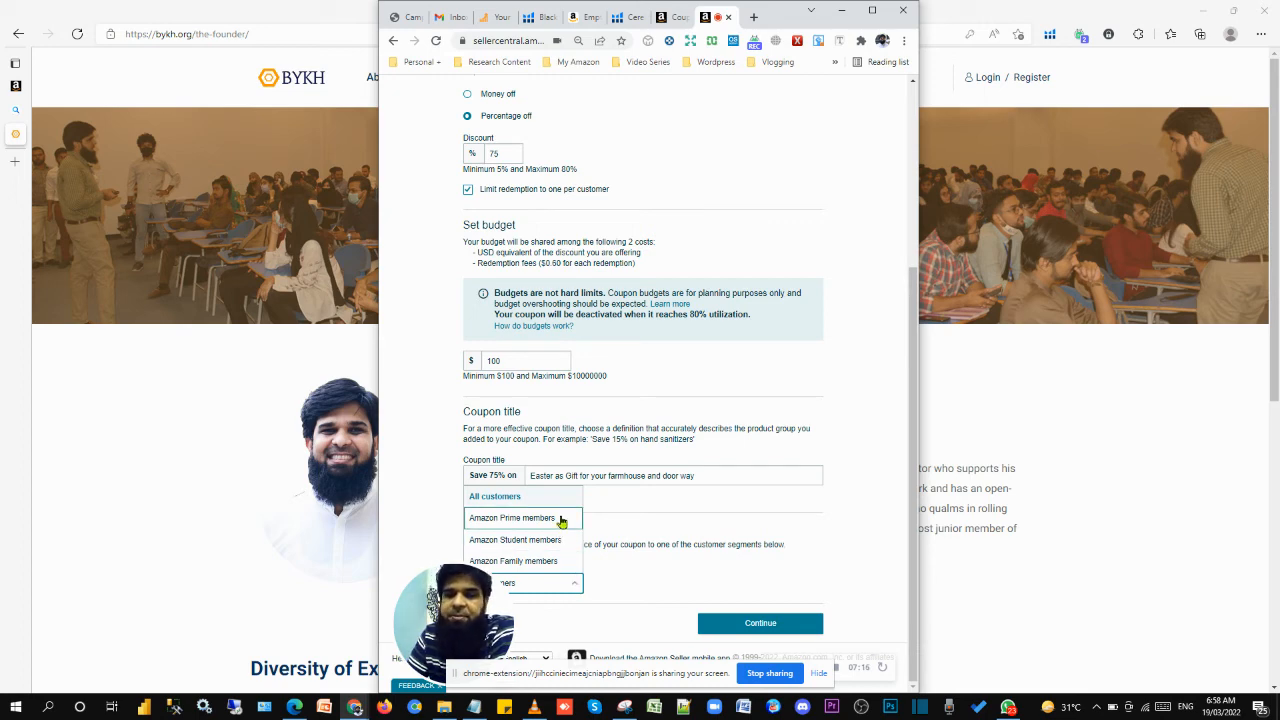
click(578, 580)
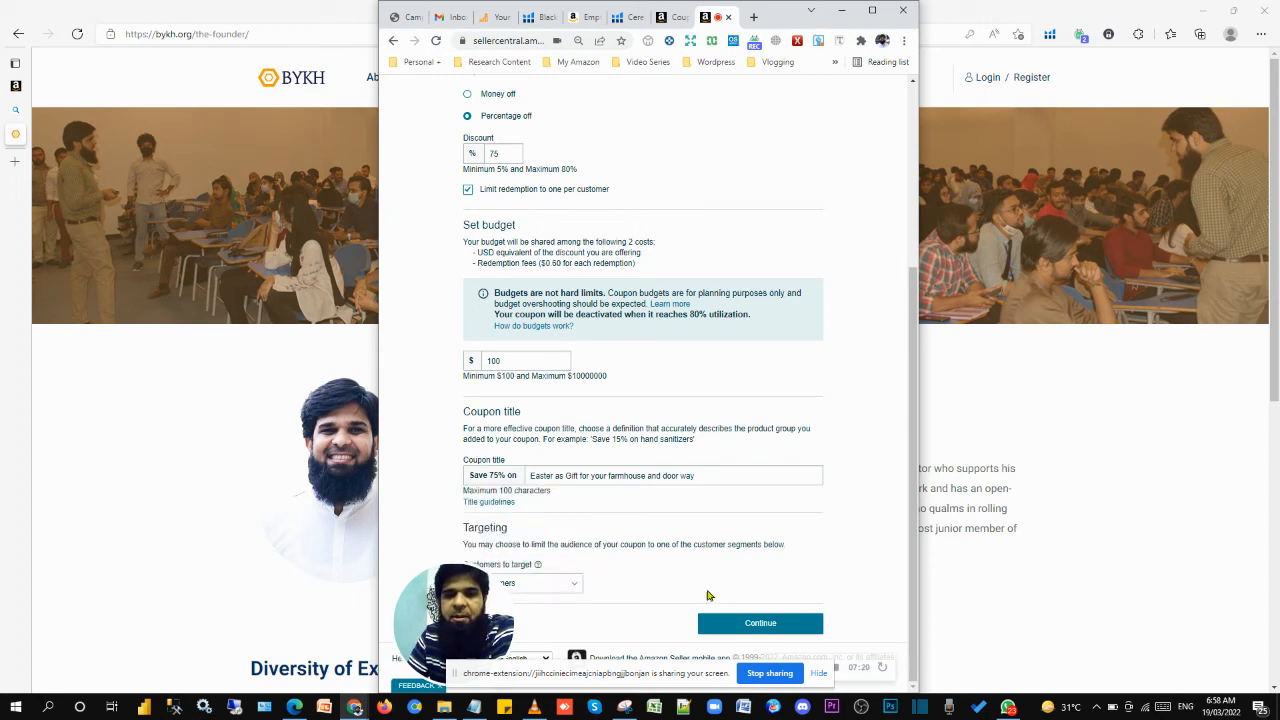
scroll(686, 540, up, 4)
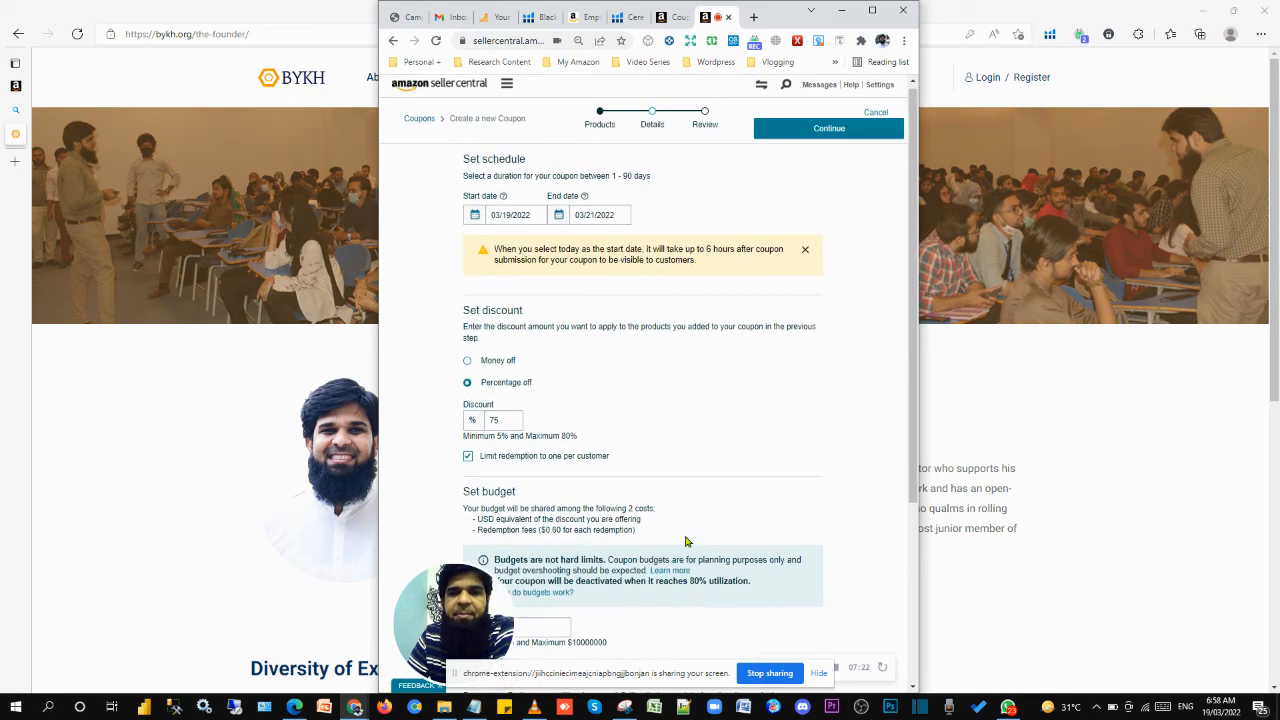
scroll(686, 541, down, 3)
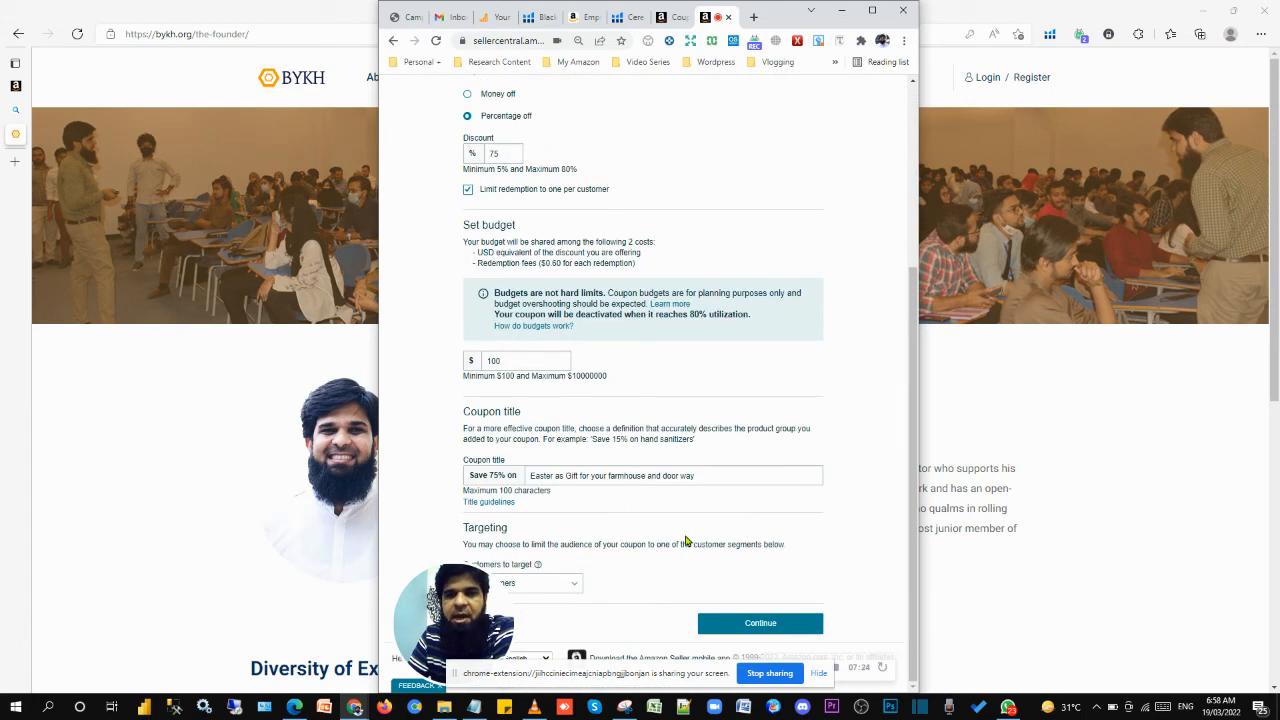
click(740, 623)
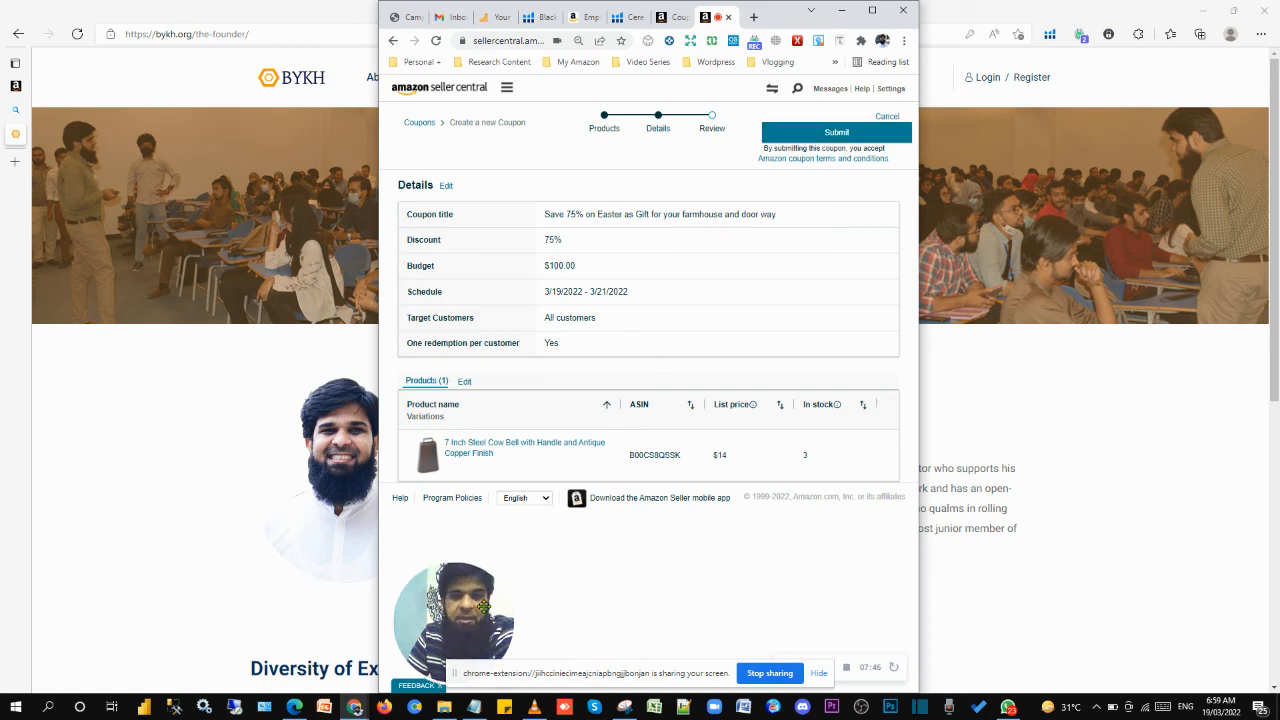
click(497, 647)
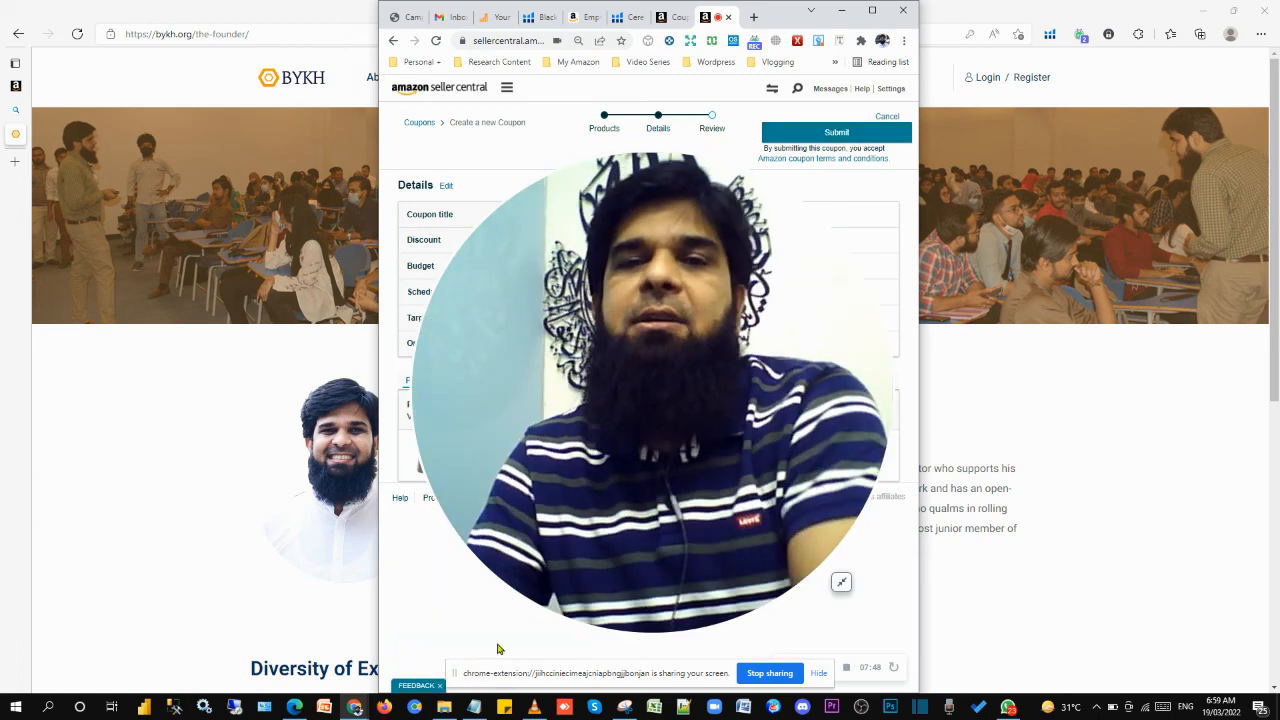